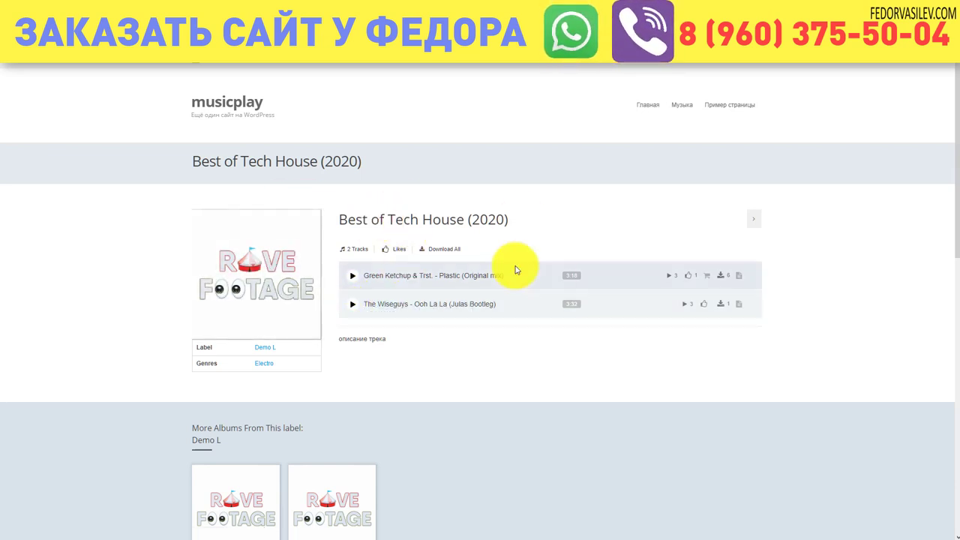
Open the Best of Tech House (2020) album from the site's Electro music listing
{"action": "mouse_move", "coordinate": [681, 105]}
{"action": "left_click", "coordinate": [682, 123]}
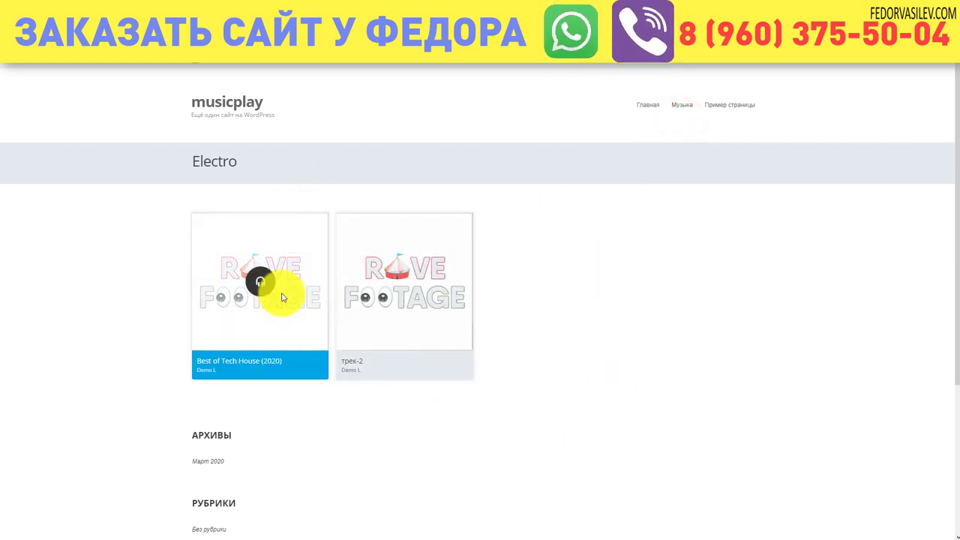
{"action": "left_click", "coordinate": [259, 281]}
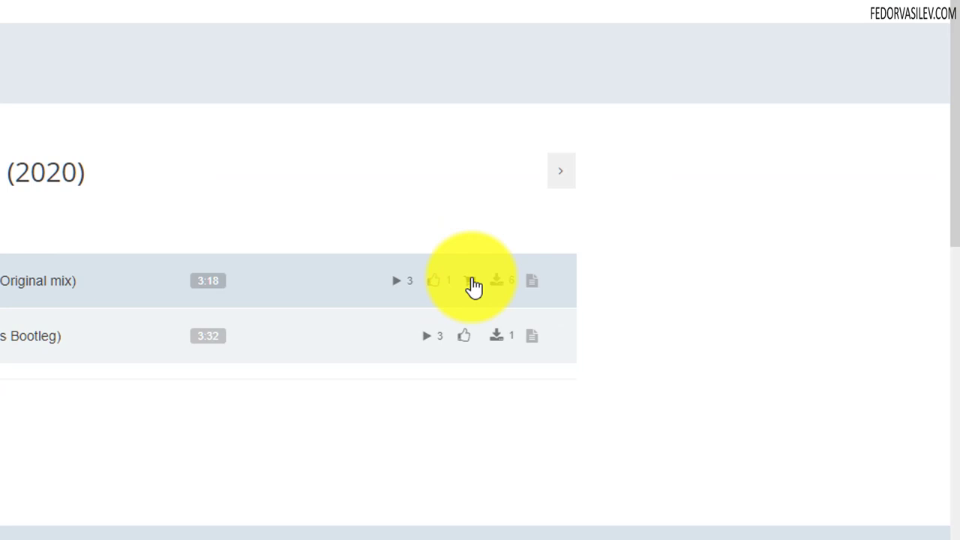
Try the buy link of the Green Ketchup & Trst. - Plastic track, and view and close its description
{"action": "left_click", "coordinate": [477, 282]}
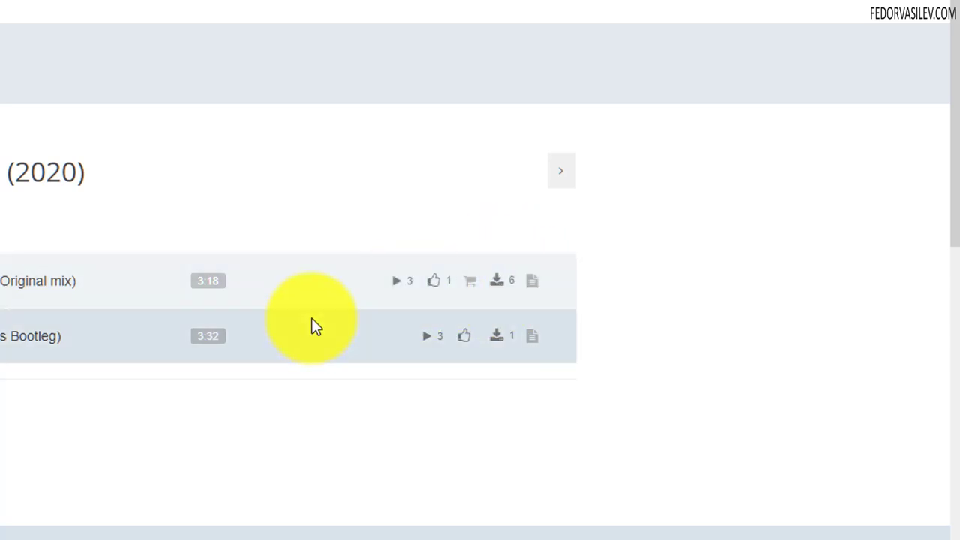
{"action": "left_click", "coordinate": [531, 280]}
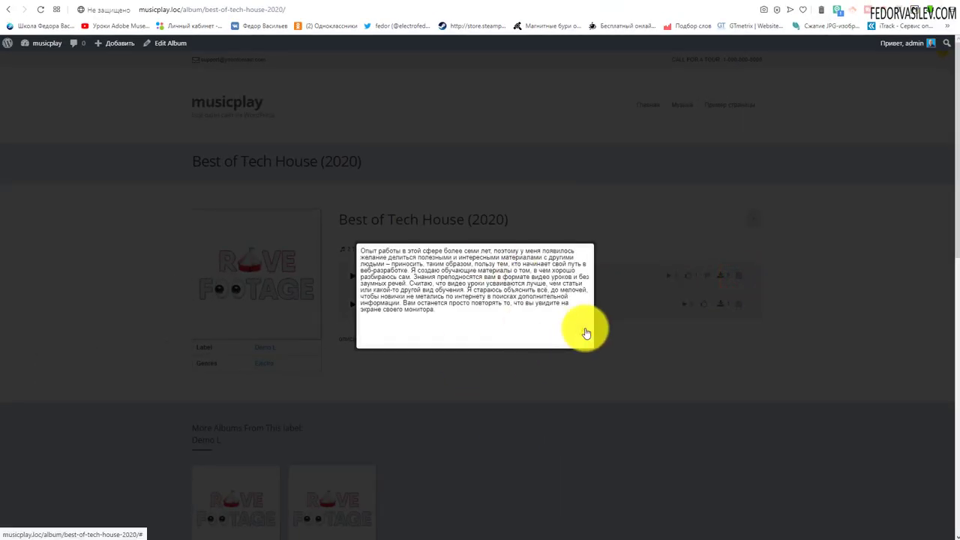
{"action": "left_click", "coordinate": [583, 336]}
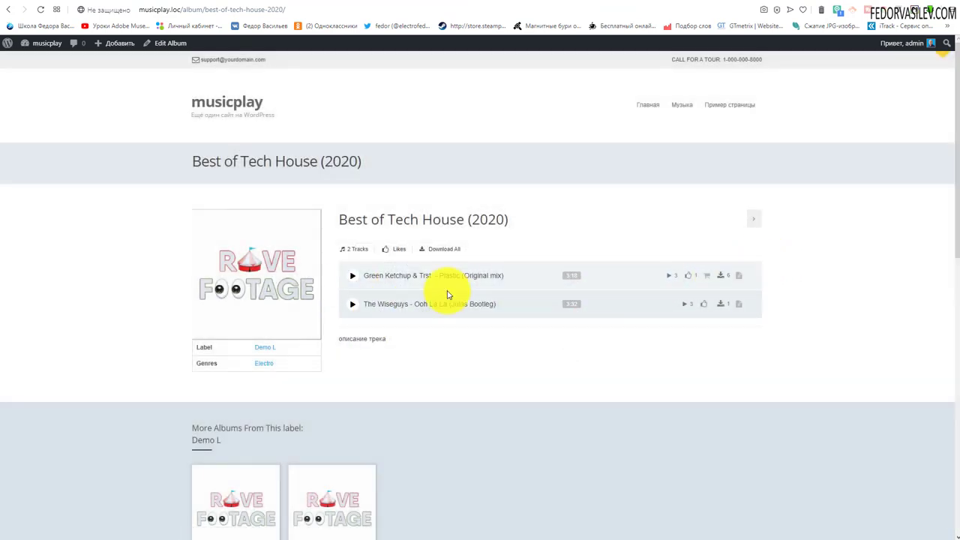
Try to play the Green Ketchup & Trst. - Plastic track from the album page and return to the album
{"action": "scroll", "coordinate": [448, 293], "scroll_direction": "down", "scroll_amount": 1}
{"action": "scroll", "coordinate": [474, 315], "scroll_direction": "up", "scroll_amount": 1}
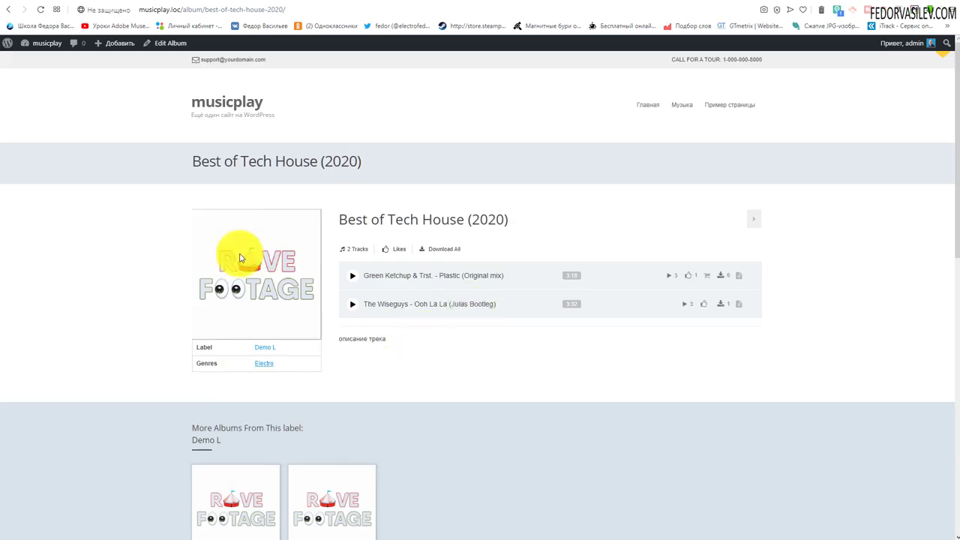
{"action": "left_click", "coordinate": [354, 279]}
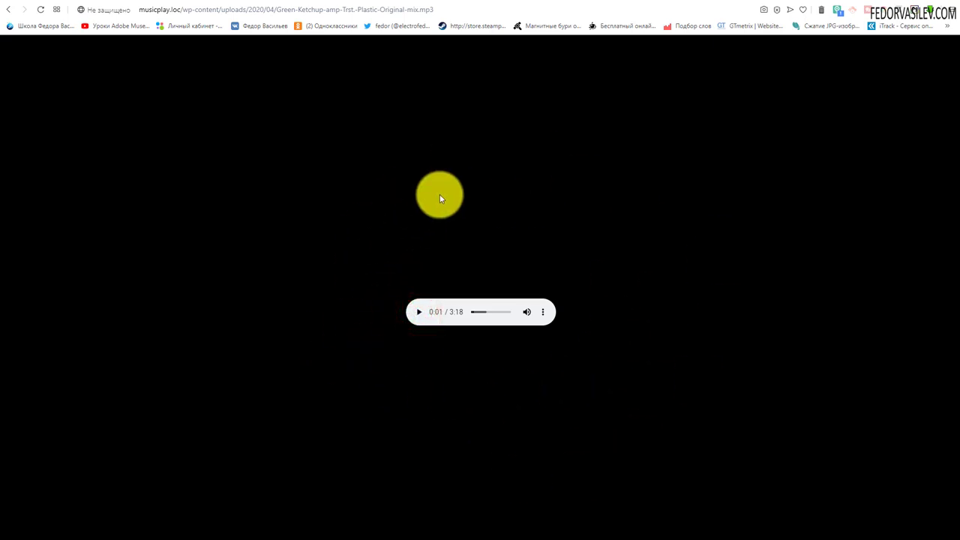
{"action": "left_click", "coordinate": [11, 13]}
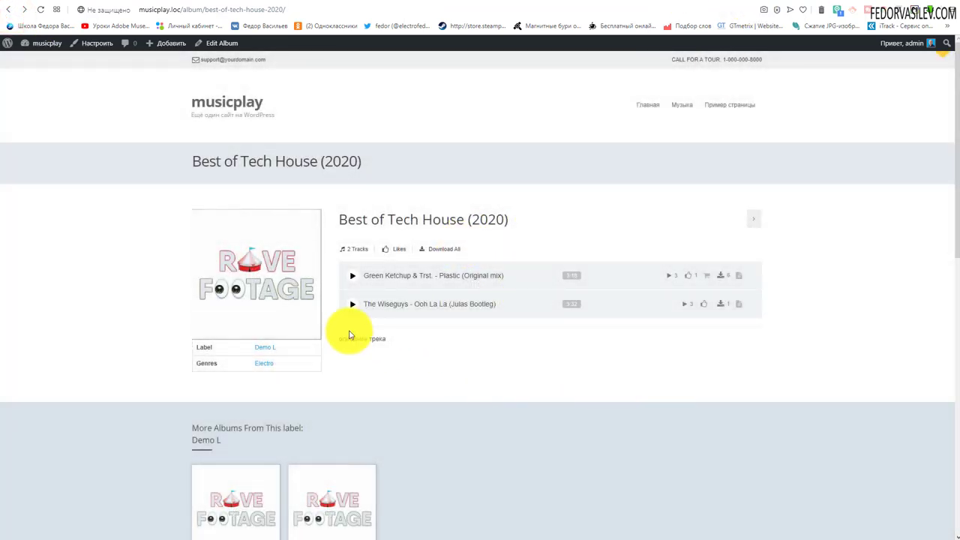
Enable the footer audio player in the MusicPlay theme's Player Options in the site admin and save the changes
{"action": "key", "text": "alt+Left"}
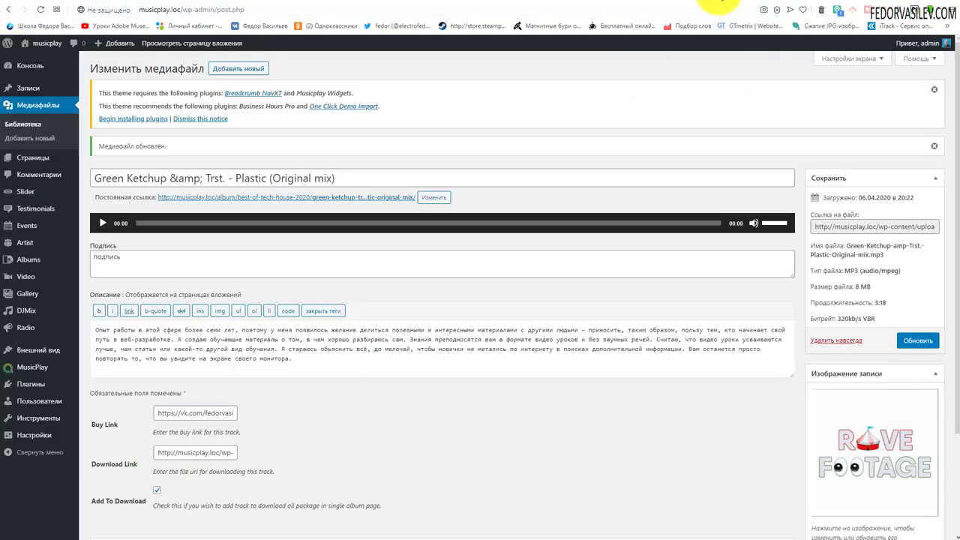
{"action": "key", "text": "alt+Left"}
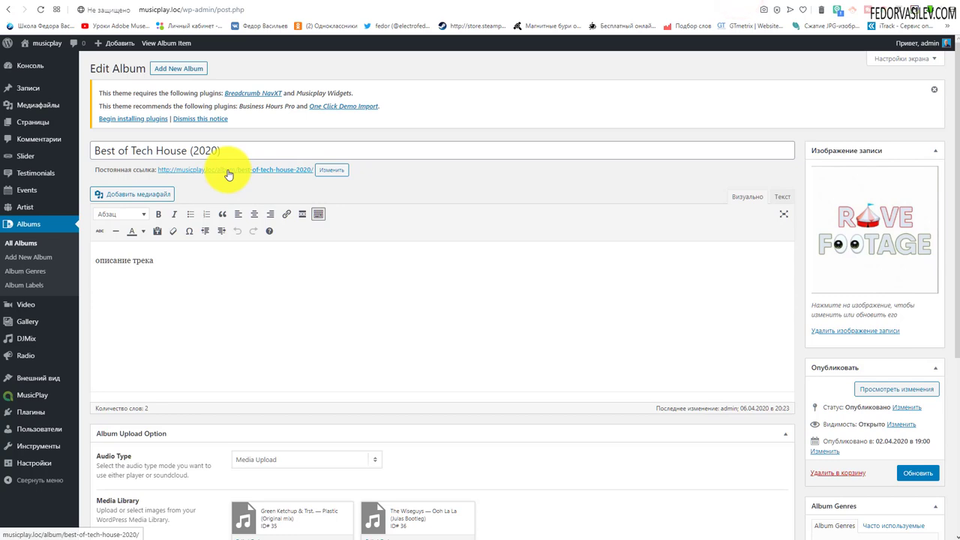
{"action": "left_click", "coordinate": [38, 401]}
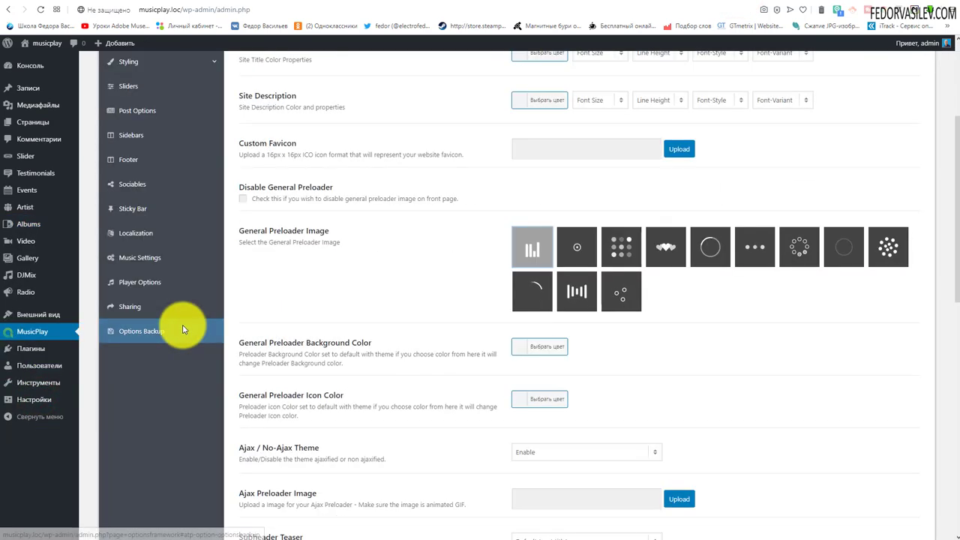
{"action": "left_click", "coordinate": [137, 283]}
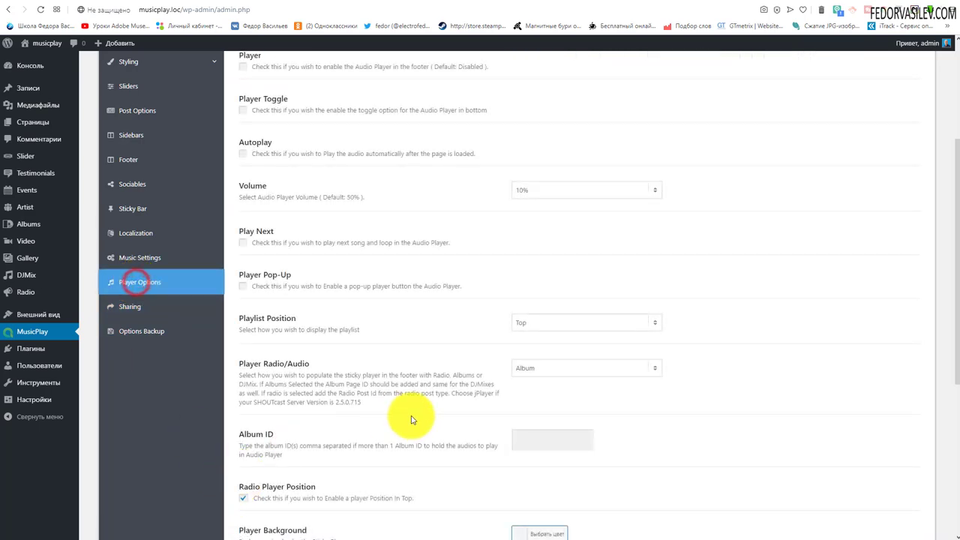
{"action": "scroll", "coordinate": [277, 294], "scroll_direction": "up", "scroll_amount": 3}
{"action": "left_click", "coordinate": [243, 267]}
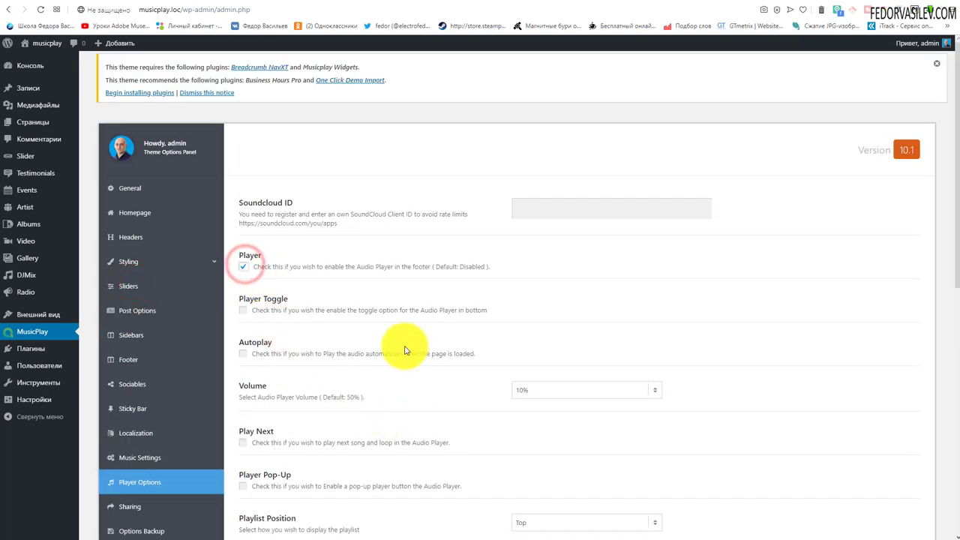
{"action": "scroll", "coordinate": [404, 351], "scroll_direction": "down", "scroll_amount": 15}
{"action": "left_click", "coordinate": [866, 471]}
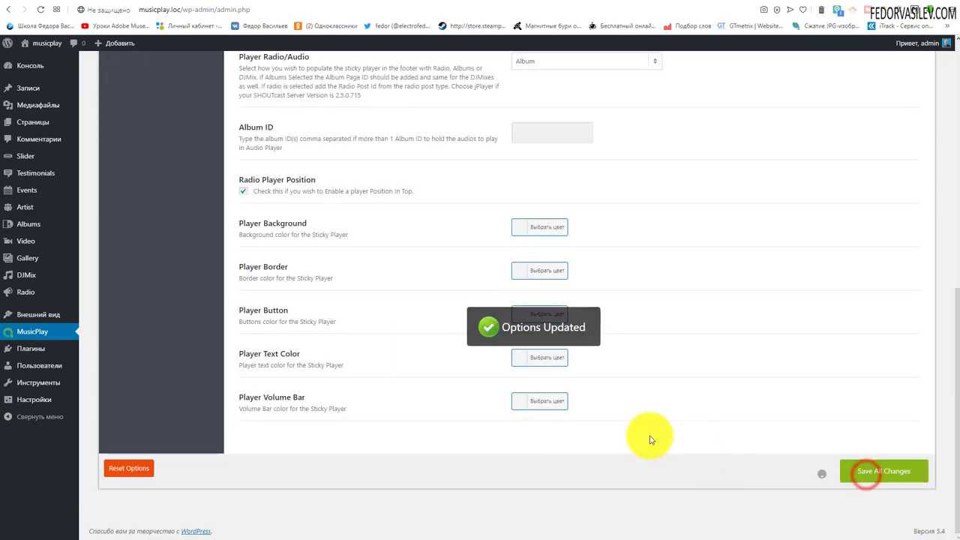
Reload the public album page and test playing and pausing the Green Ketchup & Trst. - Plastic track in the footer player
{"action": "left_click", "coordinate": [755, 4]}
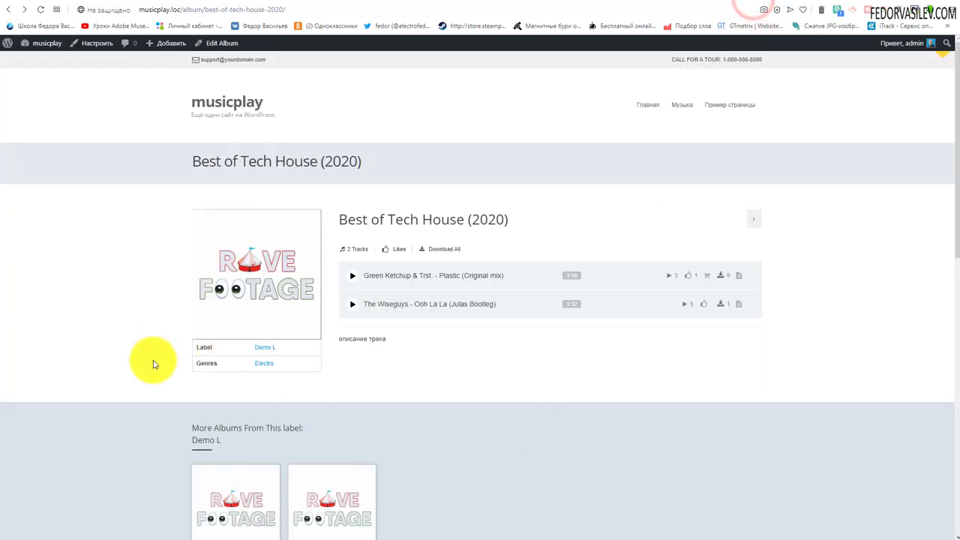
{"action": "left_click", "coordinate": [40, 9]}
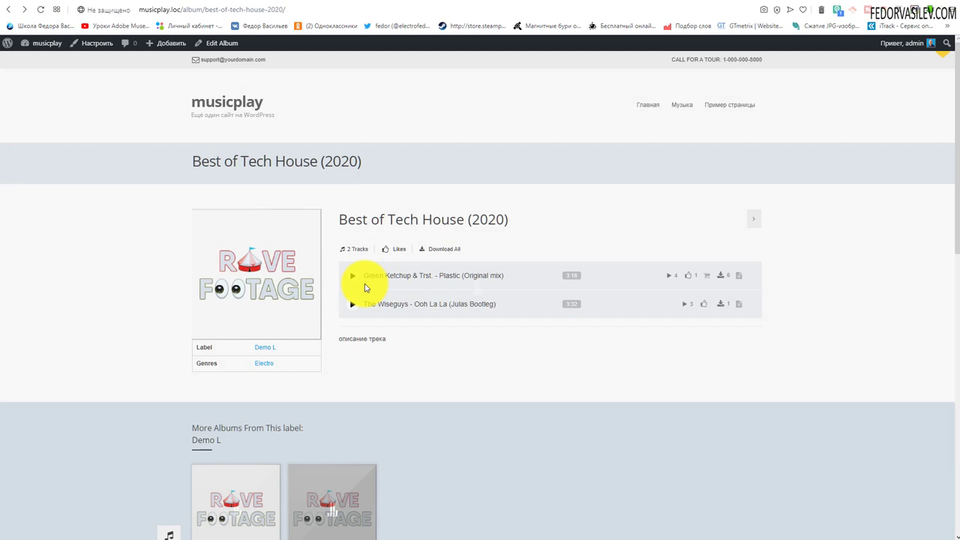
{"action": "left_click", "coordinate": [352, 276]}
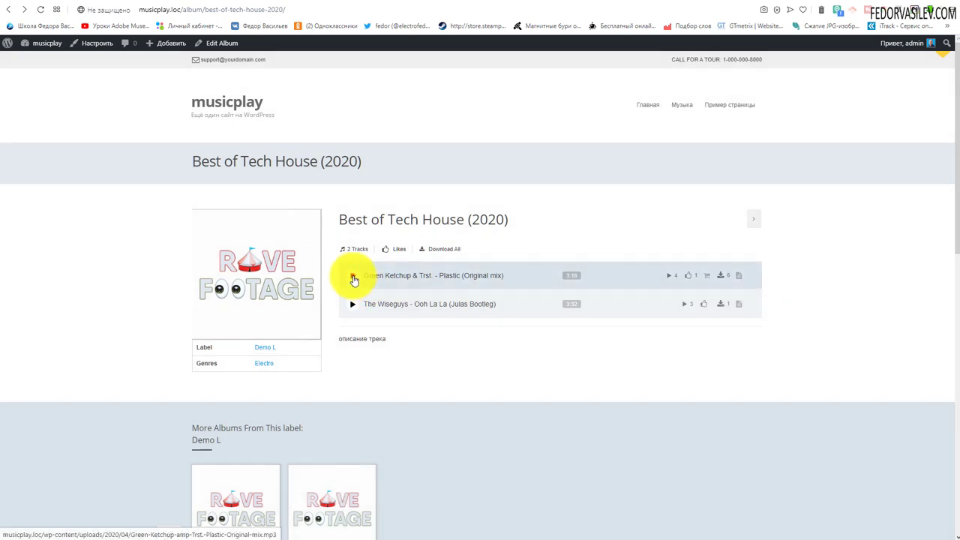
{"action": "left_click", "coordinate": [210, 511]}
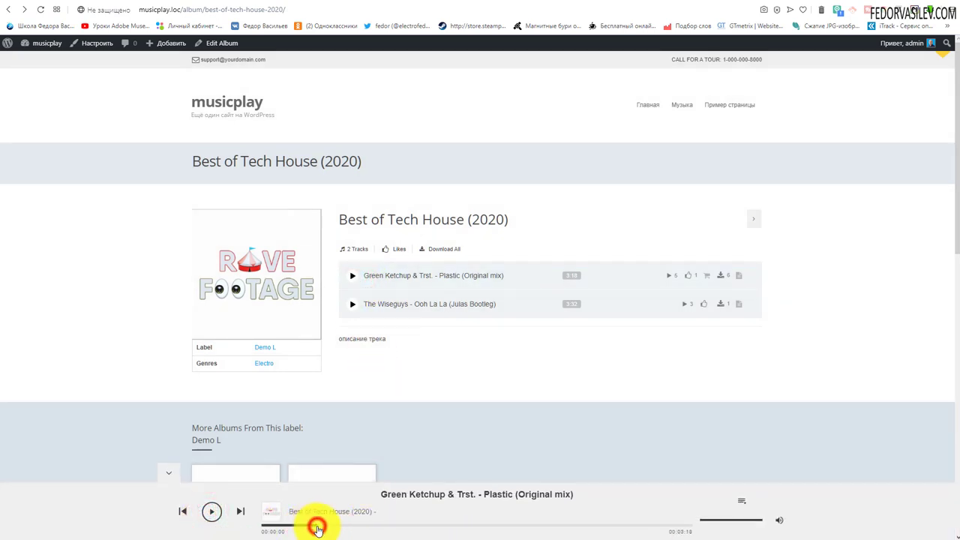
{"action": "left_click", "coordinate": [213, 512]}
{"action": "left_click", "coordinate": [214, 513]}
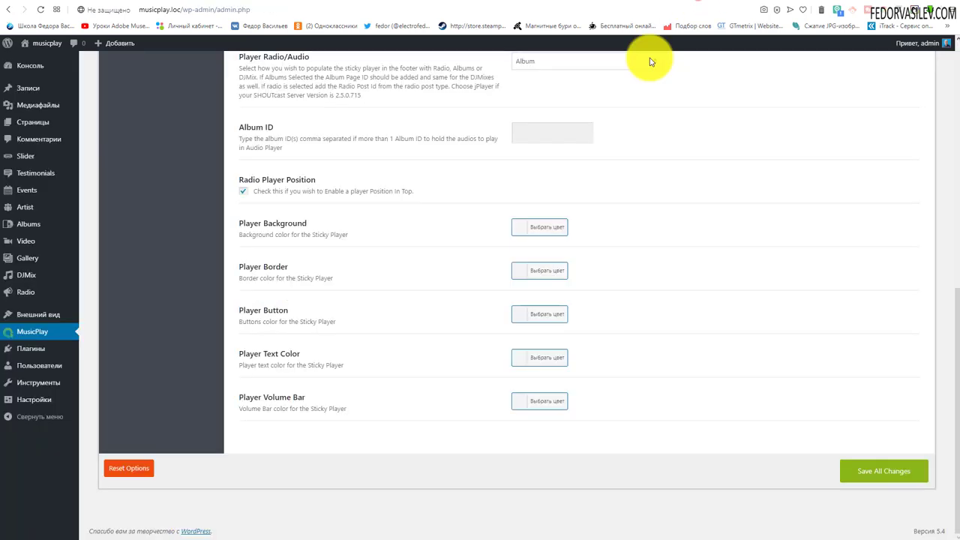
Open the Best of Tech House (2020) album for editing in the site admin and delete both tracks from its media library list
{"action": "scroll", "coordinate": [375, 354], "scroll_direction": "up", "scroll_amount": 5}
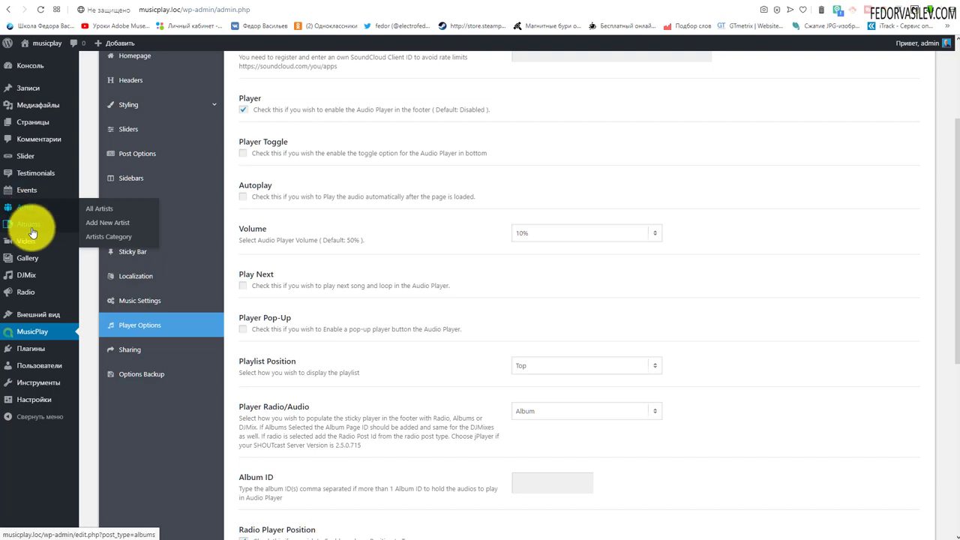
{"action": "left_click", "coordinate": [28, 223]}
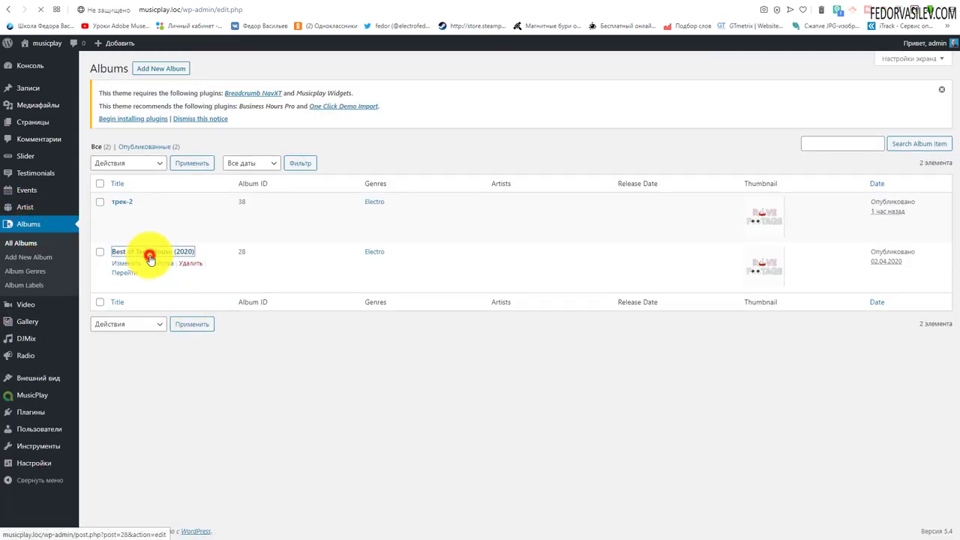
{"action": "left_click", "coordinate": [149, 257]}
{"action": "scroll", "coordinate": [285, 375], "scroll_direction": "down", "scroll_amount": 2}
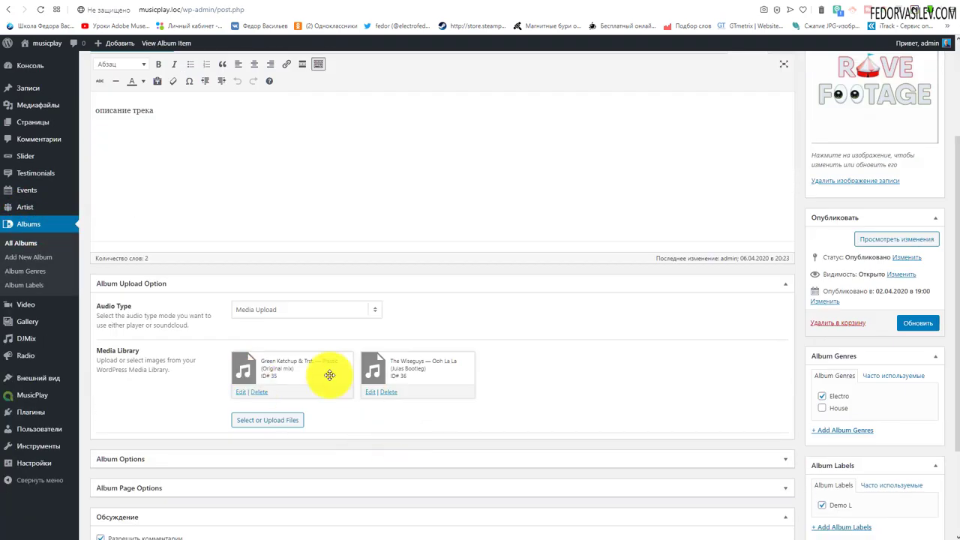
{"action": "left_click", "coordinate": [259, 392]}
{"action": "left_click", "coordinate": [262, 393]}
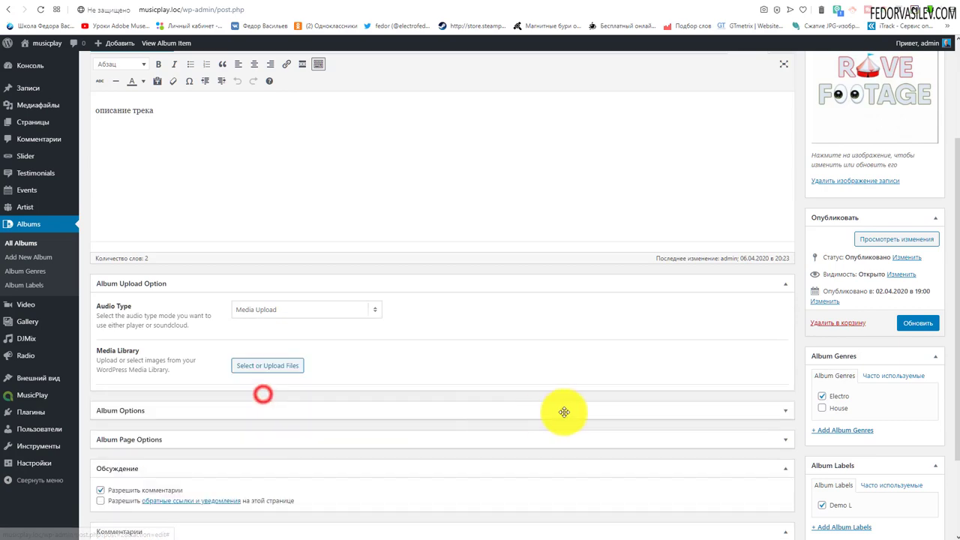
Keep Media Upload as the audio type and upload "Don Diablo feat. Brando - Congratulations (Don Diablo VIP Mix) (Extended Version).mp3" from the на микс folder
{"action": "scroll", "coordinate": [420, 375], "scroll_direction": "up", "scroll_amount": 2}
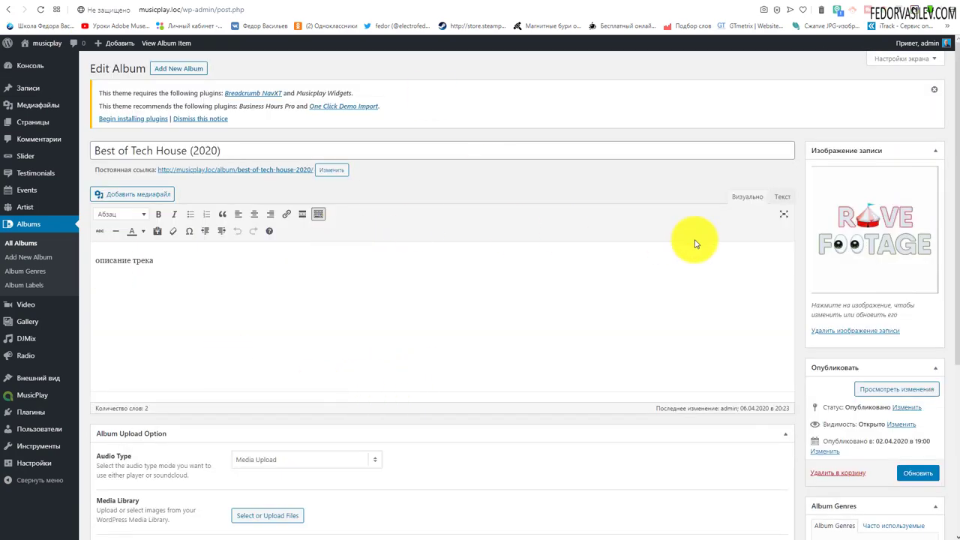
{"action": "scroll", "coordinate": [241, 270], "scroll_direction": "down", "scroll_amount": 3}
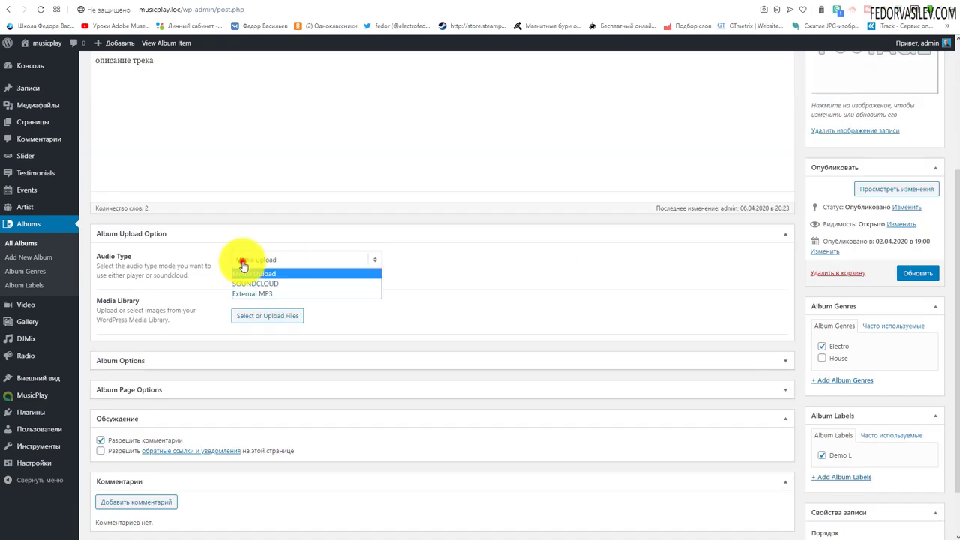
{"action": "left_click", "coordinate": [502, 275]}
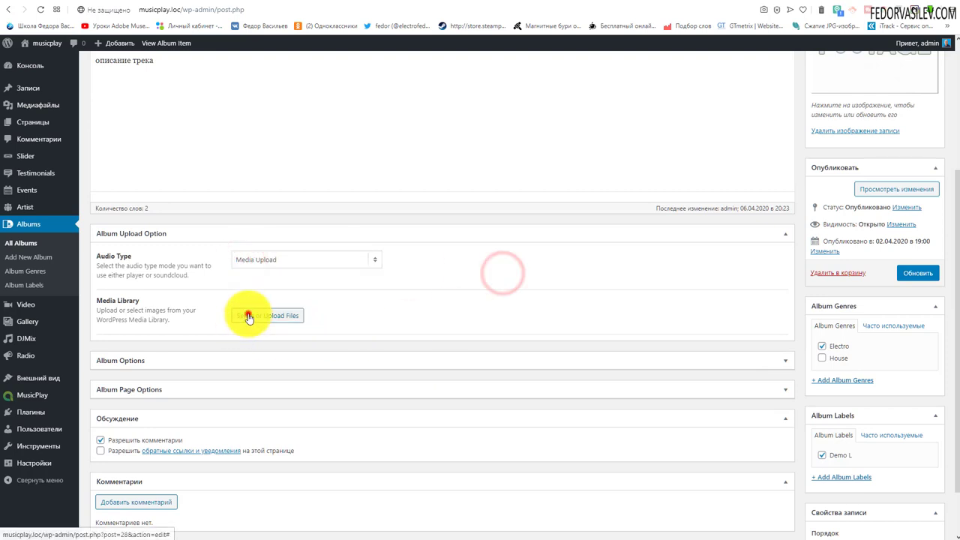
{"action": "left_click", "coordinate": [247, 314]}
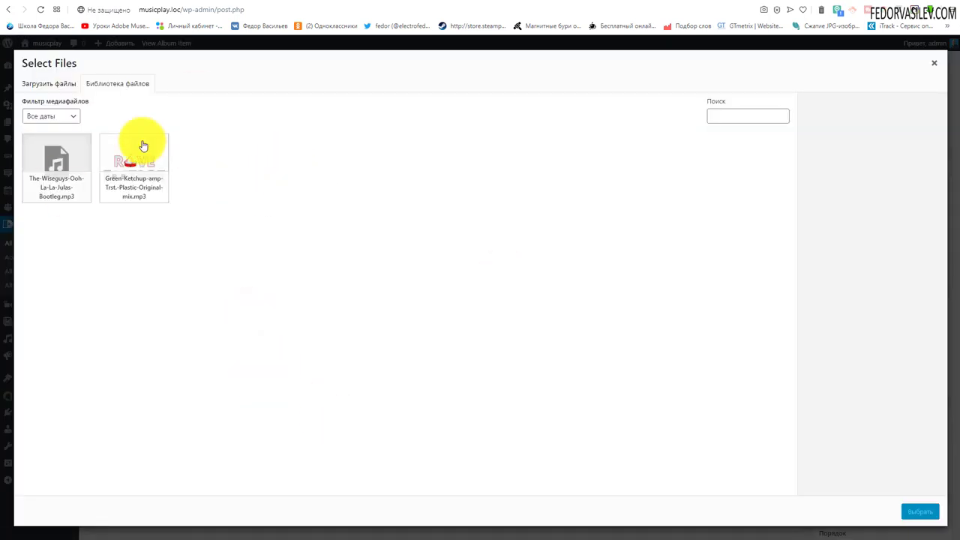
{"action": "left_click", "coordinate": [54, 83]}
{"action": "left_click", "coordinate": [488, 267]}
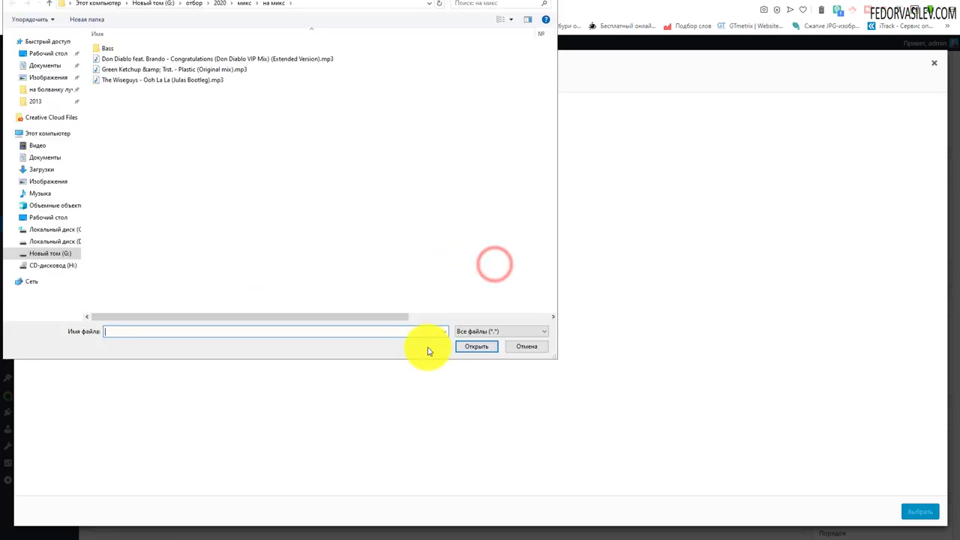
{"action": "left_click", "coordinate": [139, 58]}
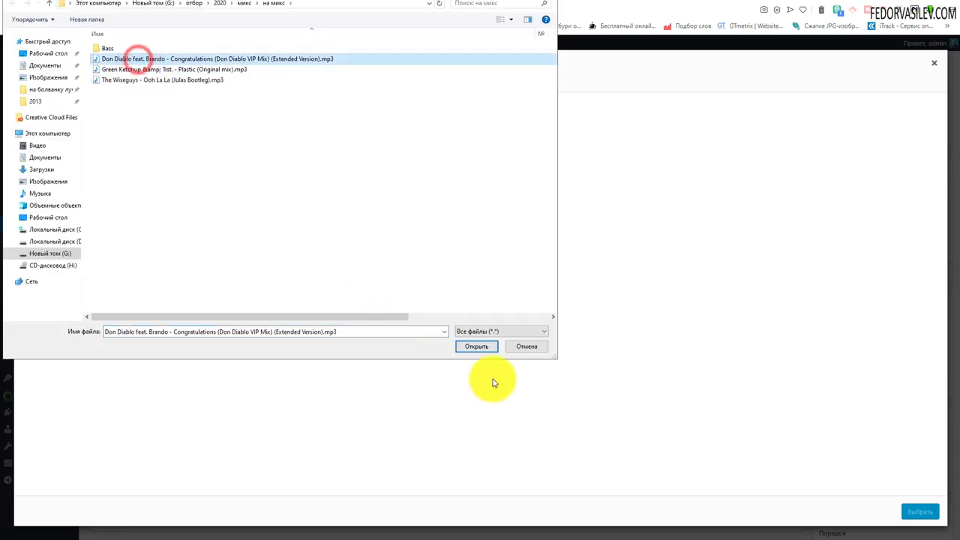
{"action": "left_click", "coordinate": [474, 351]}
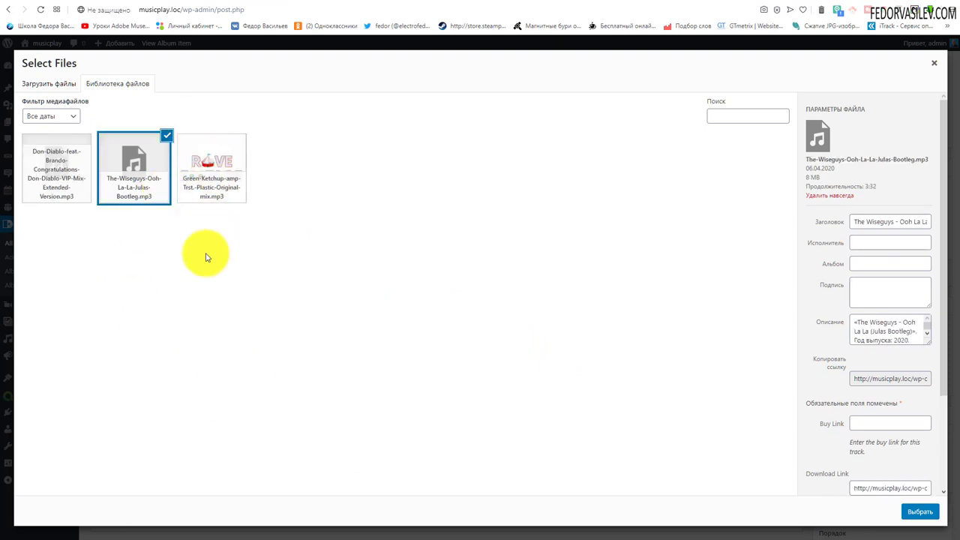
Add the Don Diablo feat. Brando - Congratulations and The Wiseguys - Ooh La La tracks from the media library to the album
{"action": "left_click", "coordinate": [133, 158]}
{"action": "left_click", "coordinate": [132, 161]}
{"action": "left_click", "coordinate": [58, 162]}
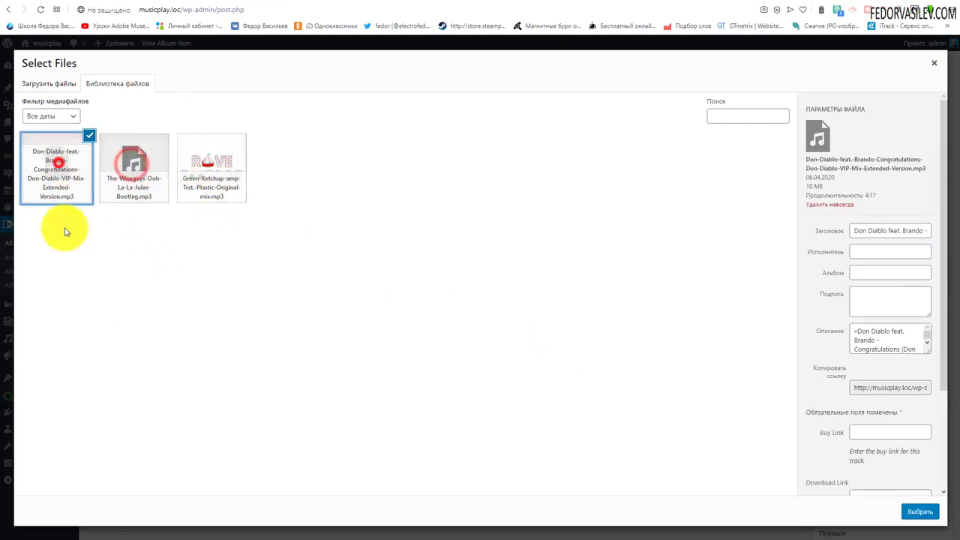
{"action": "left_click", "coordinate": [134, 167]}
{"action": "left_click", "coordinate": [57, 161]}
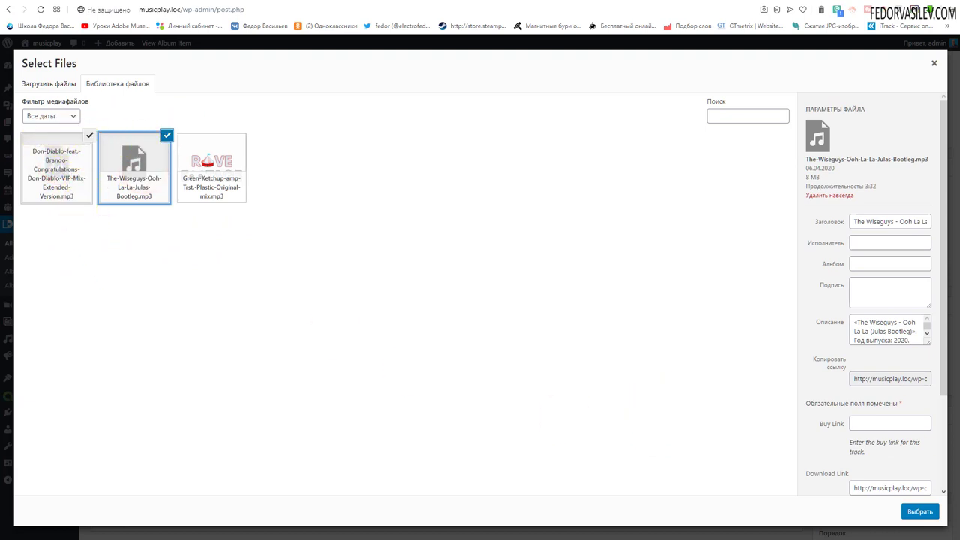
{"action": "left_click", "coordinate": [918, 512]}
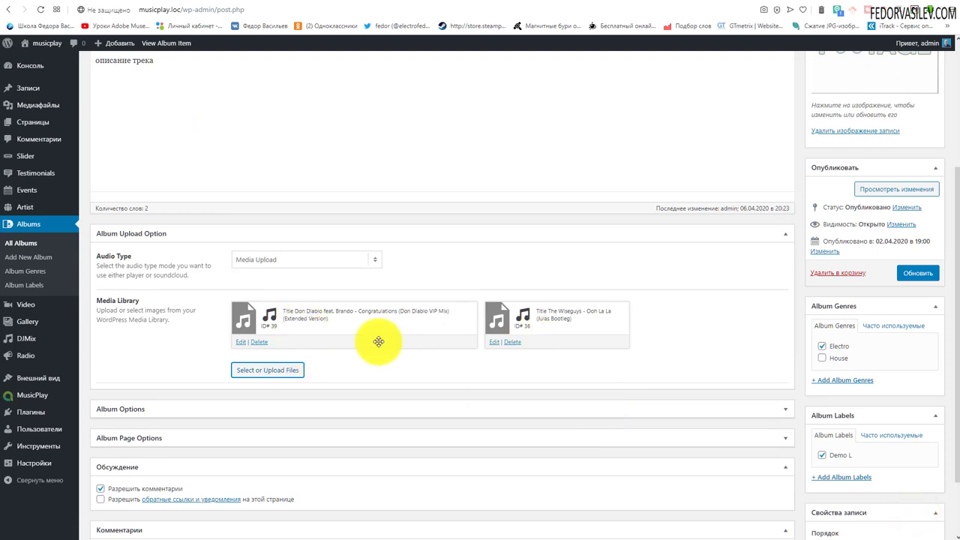
{"action": "scroll", "coordinate": [282, 386], "scroll_direction": "down", "scroll_amount": 1}
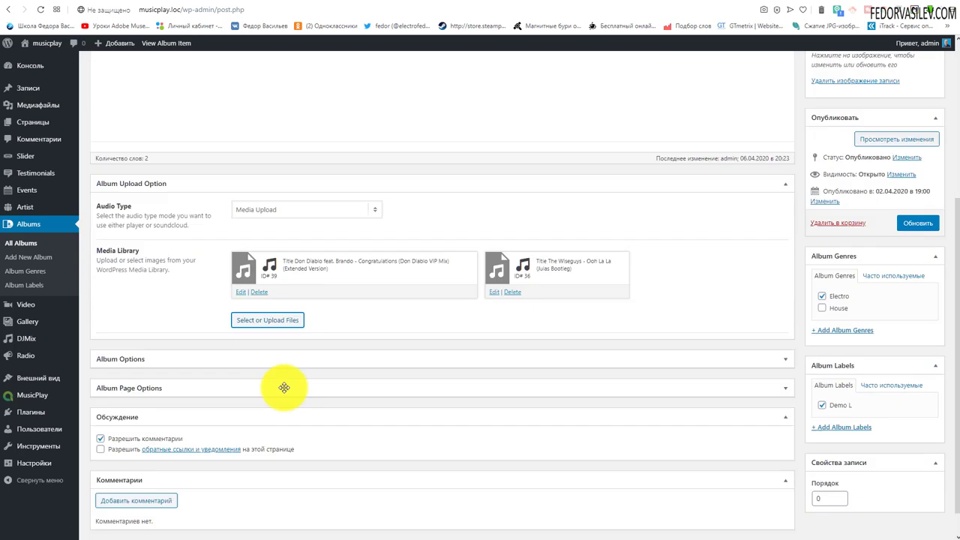
{"action": "scroll", "coordinate": [479, 396], "scroll_direction": "up", "scroll_amount": 3}
{"action": "scroll", "coordinate": [435, 393], "scroll_direction": "down", "scroll_amount": 3}
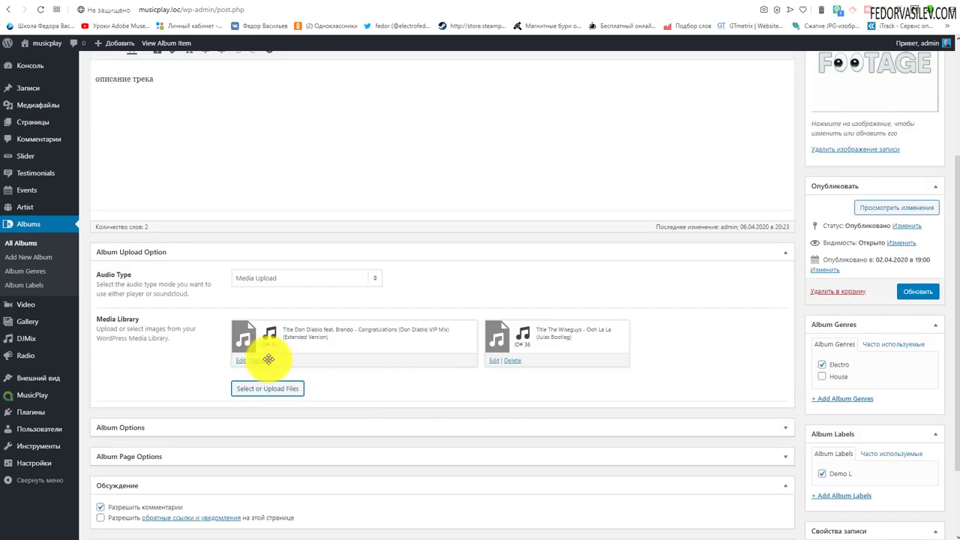
Save the Best of Tech House (2020) album with its new track list and reload its public page
{"action": "scroll", "coordinate": [426, 375], "scroll_direction": "down", "scroll_amount": 1}
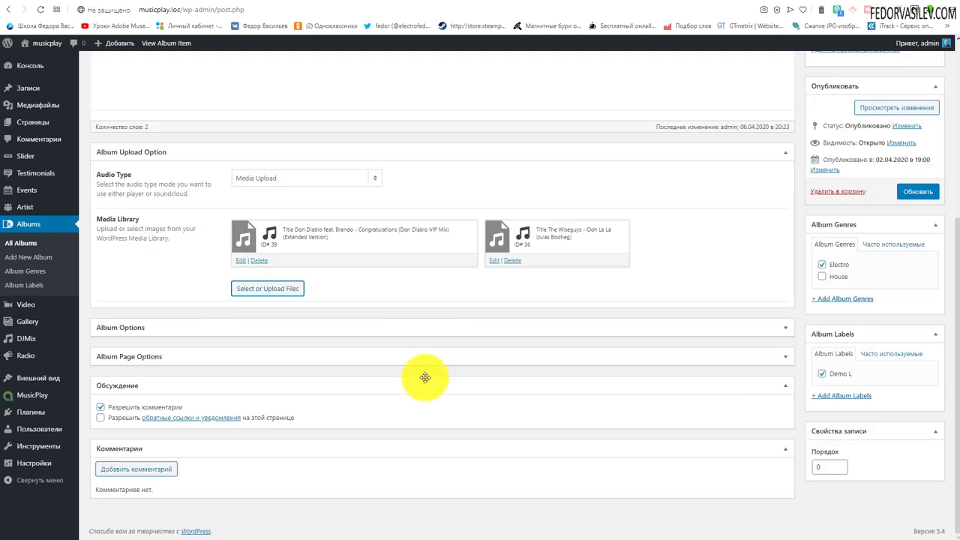
{"action": "scroll", "coordinate": [427, 375], "scroll_direction": "up", "scroll_amount": 4}
{"action": "left_click", "coordinate": [915, 441]}
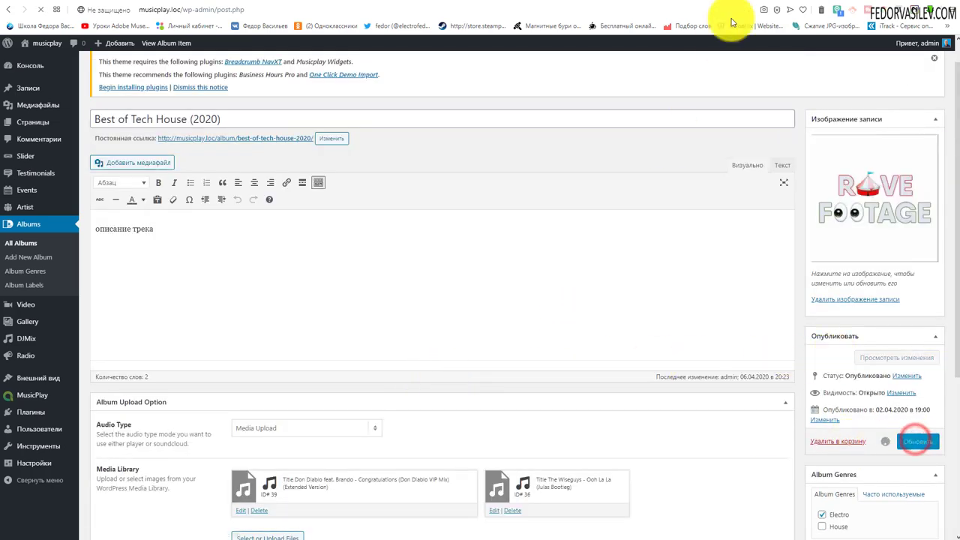
{"action": "left_click", "coordinate": [166, 43]}
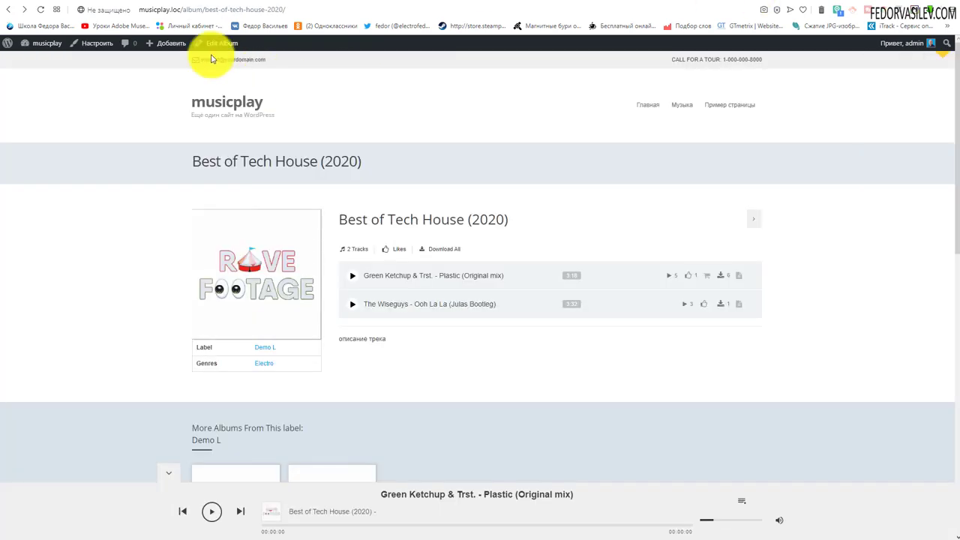
{"action": "left_click", "coordinate": [41, 10]}
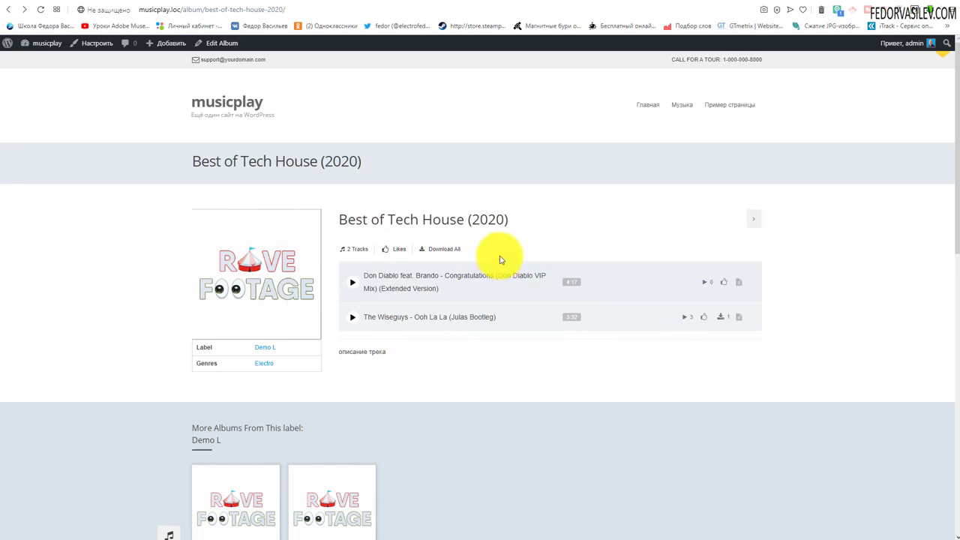
Test playing and pausing the Don Diablo feat. Brando - Congratulations and The Wiseguys - Ooh La La tracks on the album page
{"action": "left_click", "coordinate": [353, 281]}
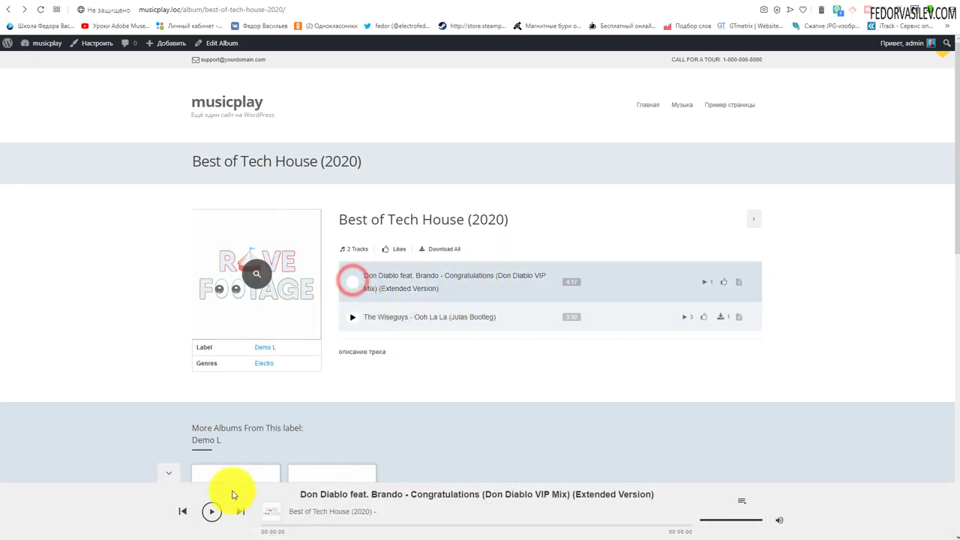
{"action": "left_click", "coordinate": [210, 511]}
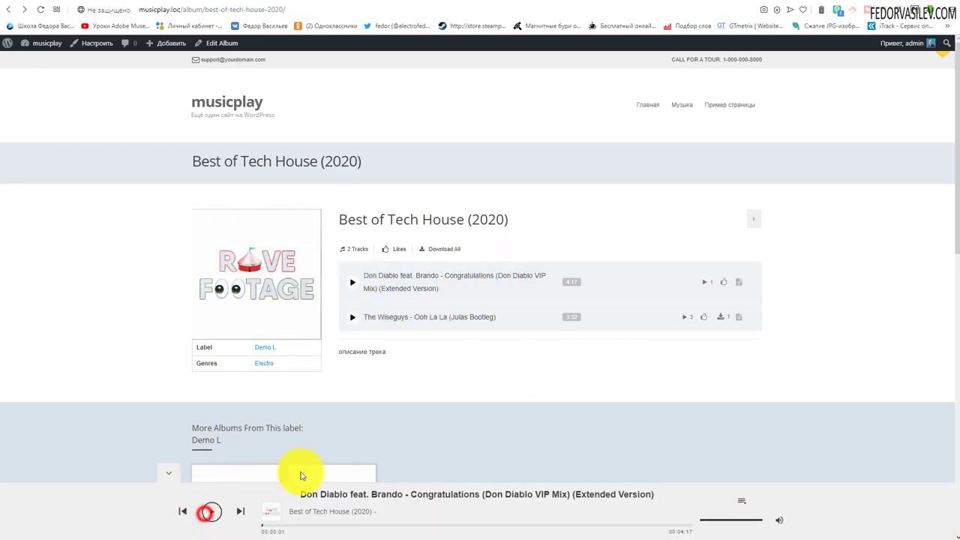
{"action": "left_click", "coordinate": [354, 318]}
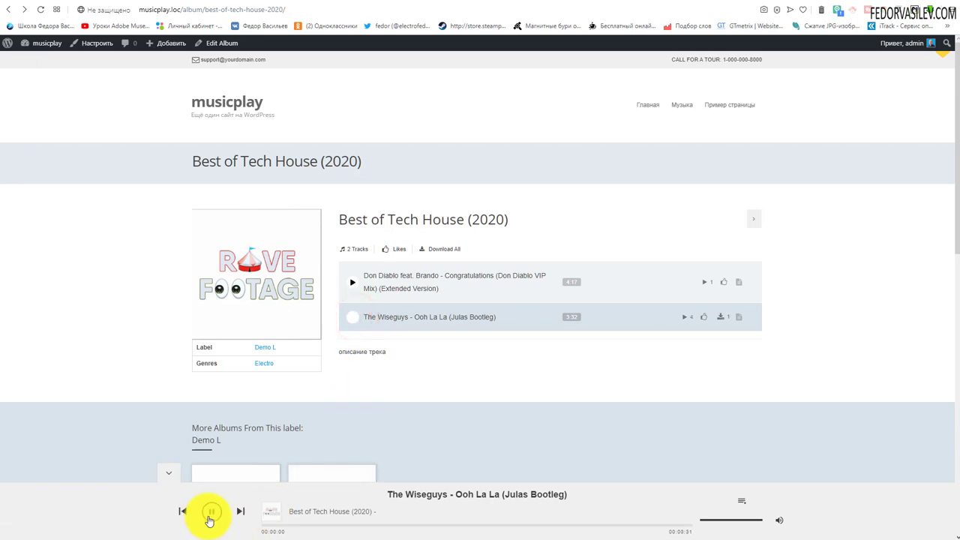
{"action": "left_click", "coordinate": [211, 515]}
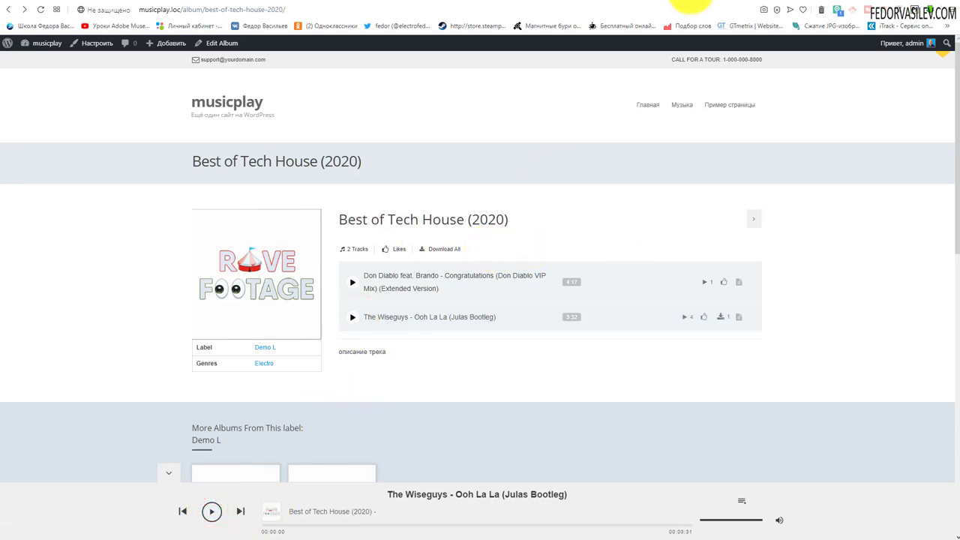
Check the album's media library list in the admin, and view the Don Diablo track's description popup on the public page
{"action": "left_click", "coordinate": [691, 3]}
{"action": "scroll", "coordinate": [385, 289], "scroll_direction": "down", "scroll_amount": 3}
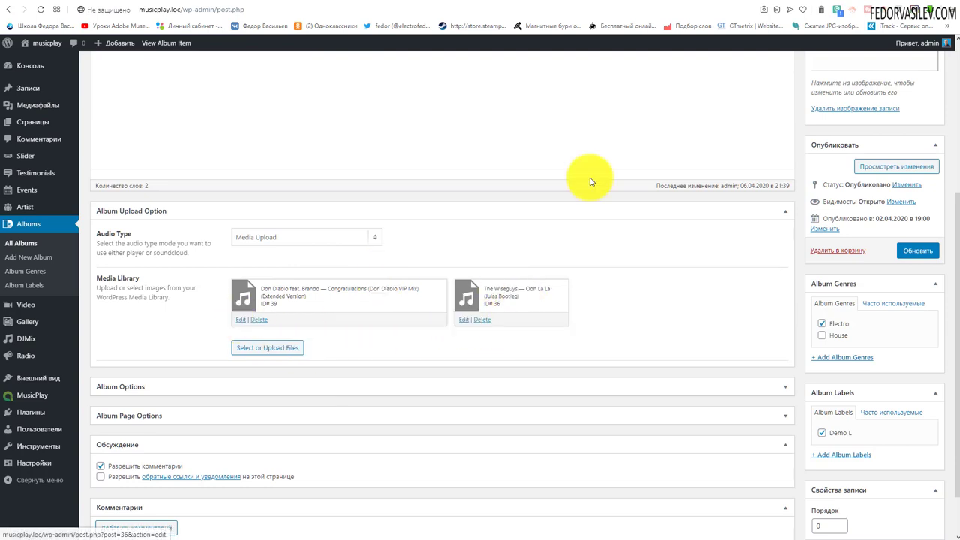
{"action": "left_click", "coordinate": [752, 5]}
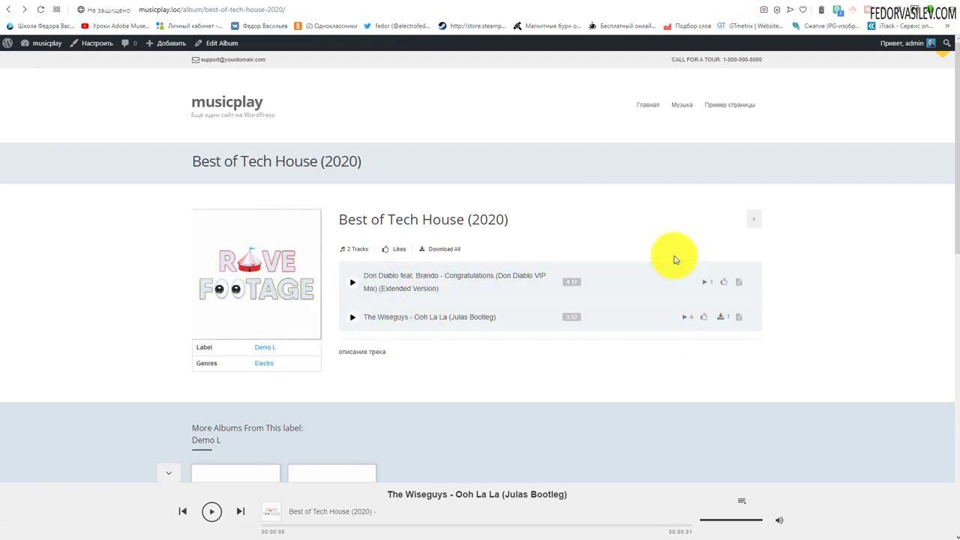
{"action": "left_click", "coordinate": [732, 285]}
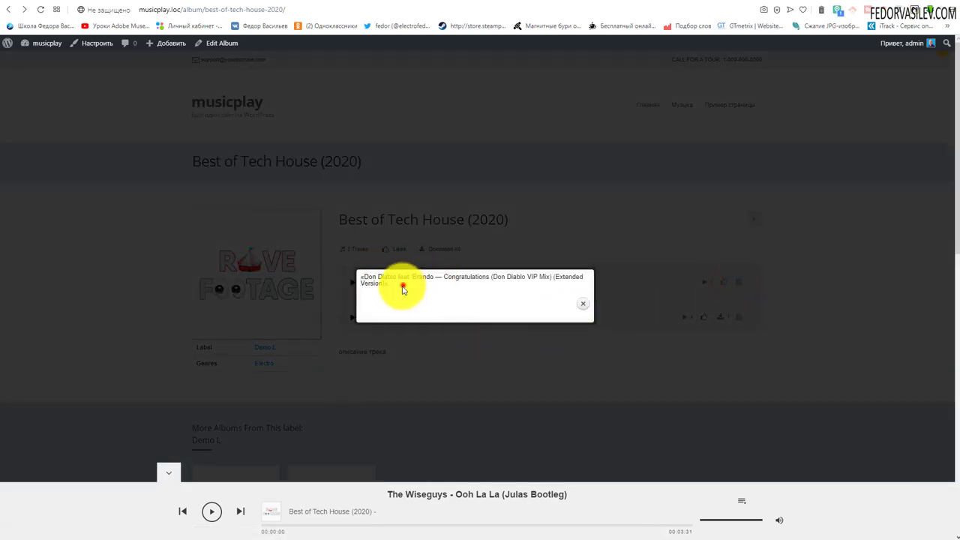
{"action": "left_click_drag", "start_coordinate": [403, 289], "coordinate": [347, 293]}
{"action": "left_click", "coordinate": [582, 304]}
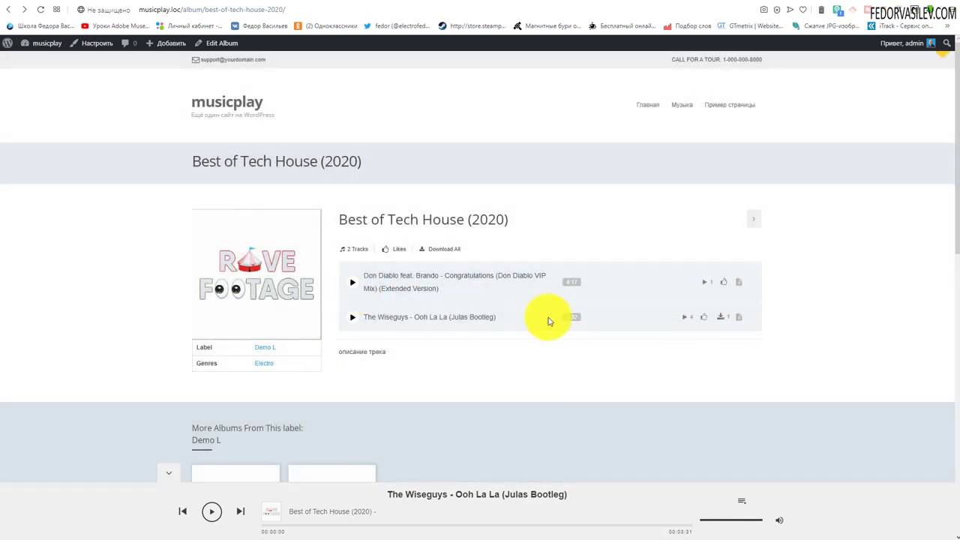
Open the Don Diablo feat. Brando - Congratulations track's media entry from the album editor and select its description text
{"action": "key", "text": "ctrl+Tab"}
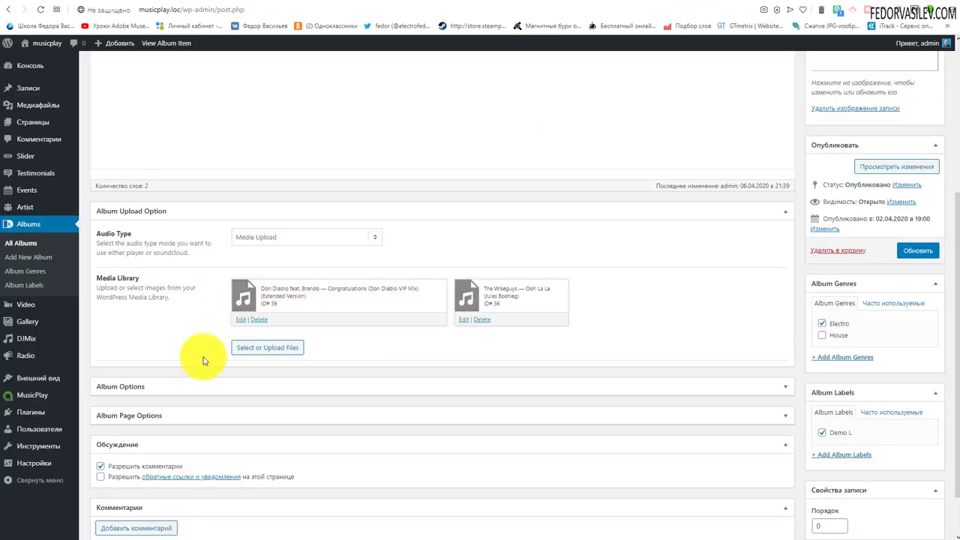
{"action": "left_click", "coordinate": [240, 320]}
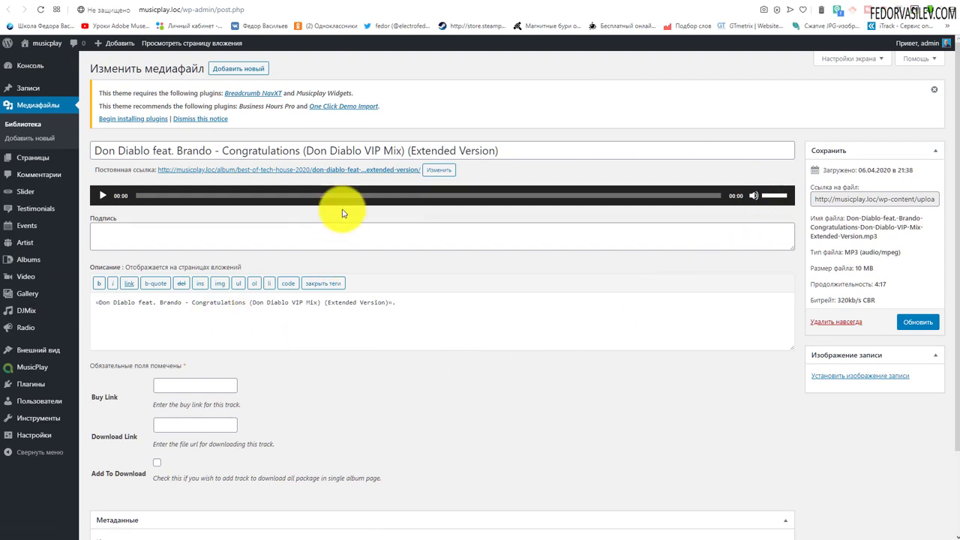
{"action": "left_click", "coordinate": [105, 236]}
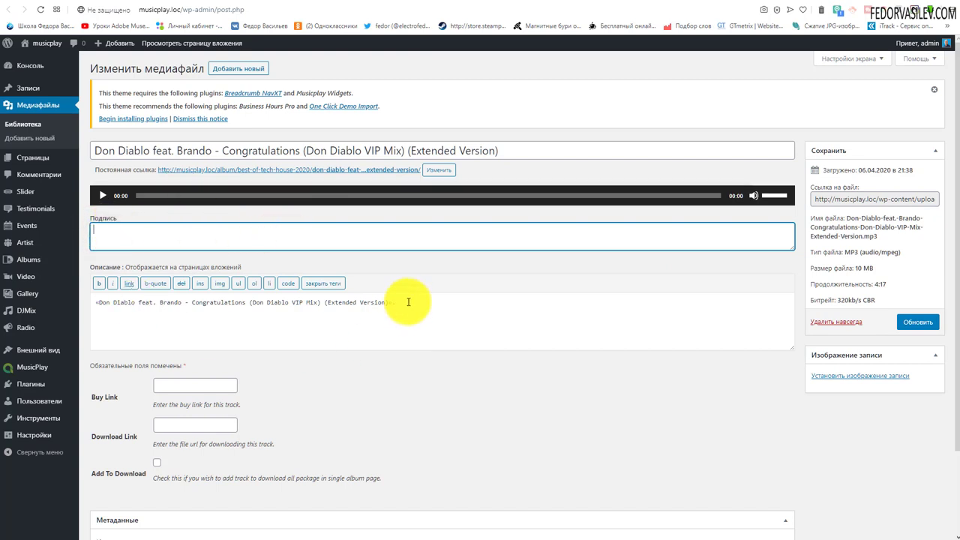
{"action": "left_click_drag", "start_coordinate": [407, 301], "coordinate": [26, 307]}
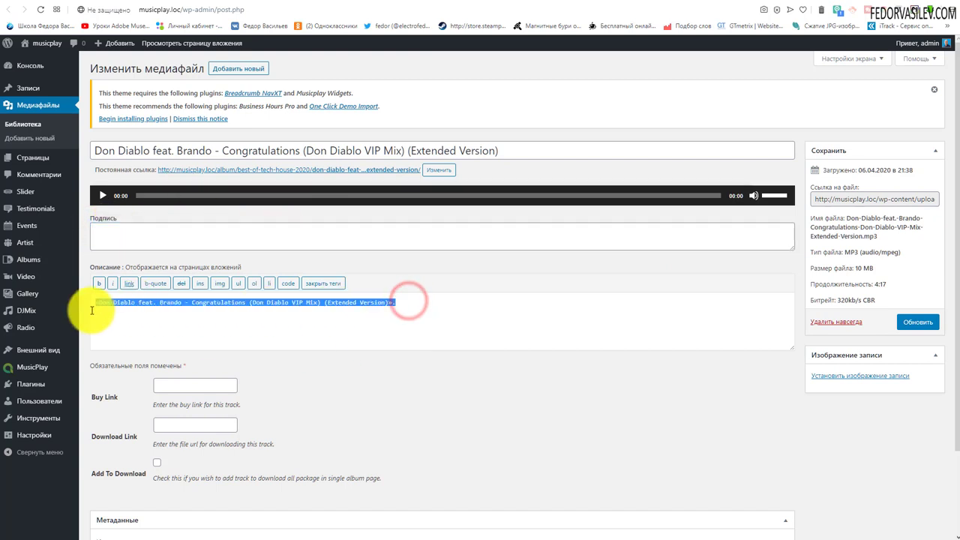
Compare the track's description popup on the public album page with the description in its media entry
{"action": "left_click", "coordinate": [766, 2]}
{"action": "left_click", "coordinate": [737, 280]}
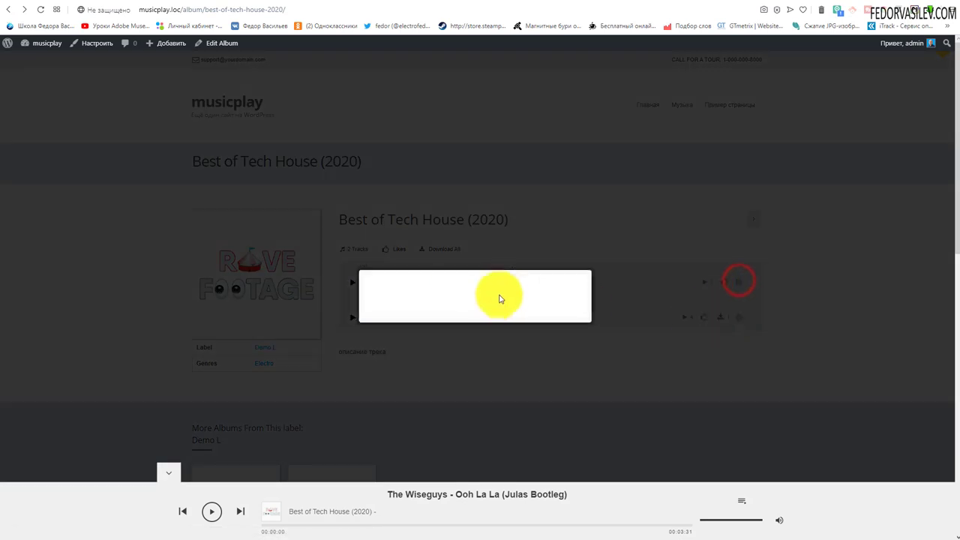
{"action": "left_click", "coordinate": [585, 305]}
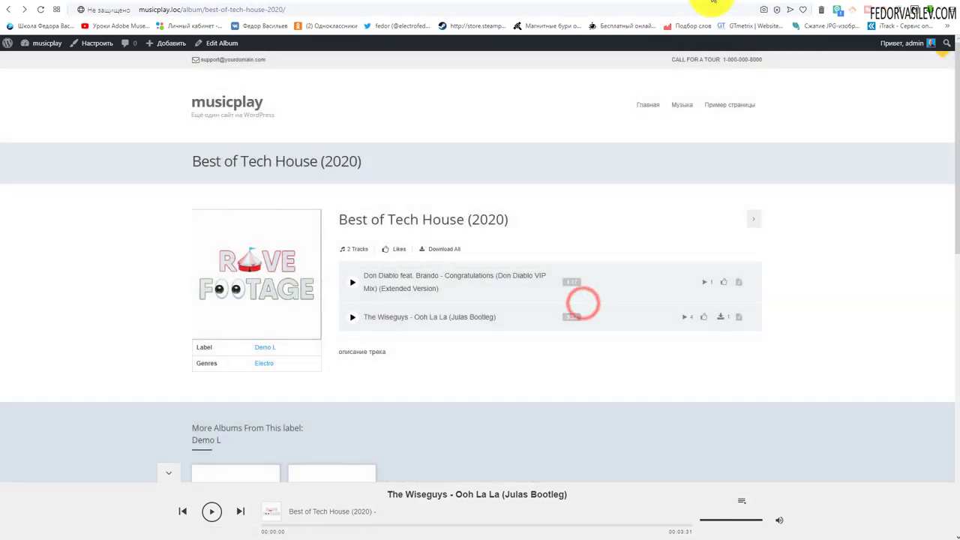
{"action": "left_click", "coordinate": [713, 3]}
{"action": "left_click", "coordinate": [656, 3]}
{"action": "left_click", "coordinate": [705, 3]}
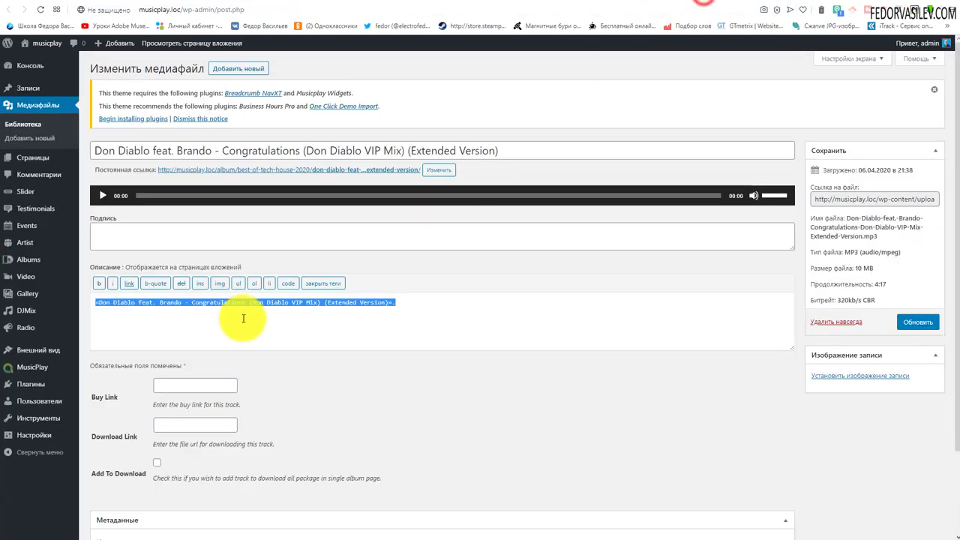
Make the artist name Don Diablo bold at the start of the track's description
{"action": "left_click", "coordinate": [262, 320]}
{"action": "left_click_drag", "start_coordinate": [404, 302], "coordinate": [117, 314]}
{"action": "left_click_drag", "start_coordinate": [411, 298], "coordinate": [90, 306]}
{"action": "left_click", "coordinate": [245, 334]}
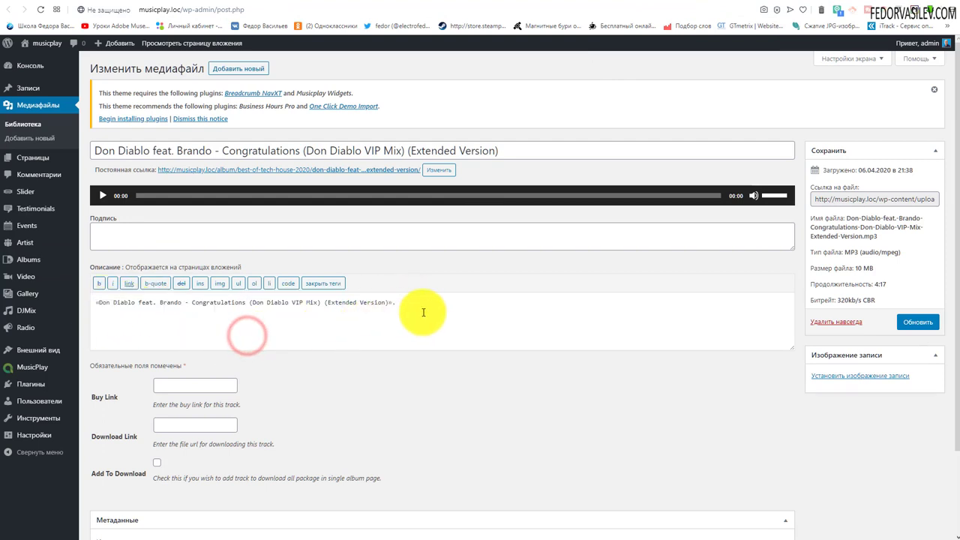
{"action": "left_click_drag", "start_coordinate": [411, 302], "coordinate": [54, 302]}
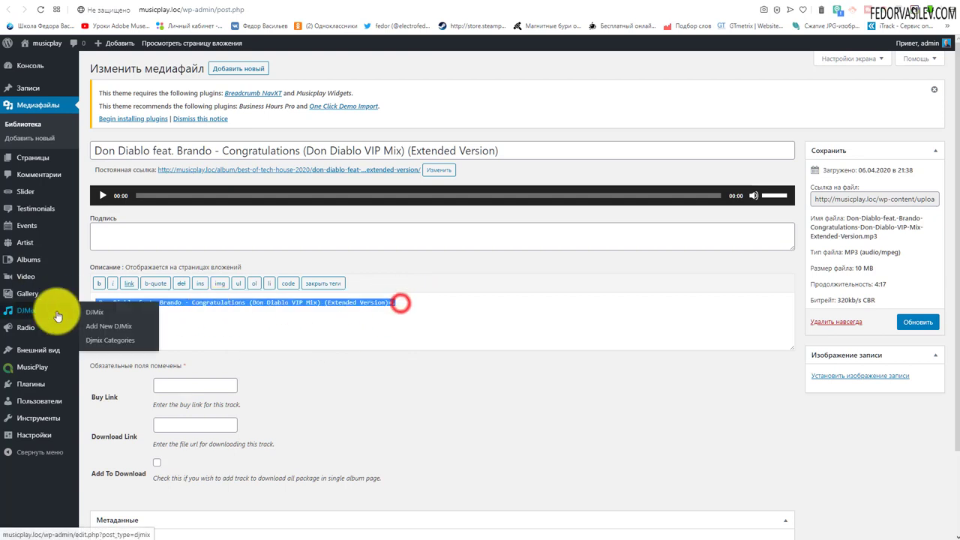
{"action": "left_click", "coordinate": [259, 317]}
{"action": "left_click_drag", "start_coordinate": [133, 302], "coordinate": [70, 304]}
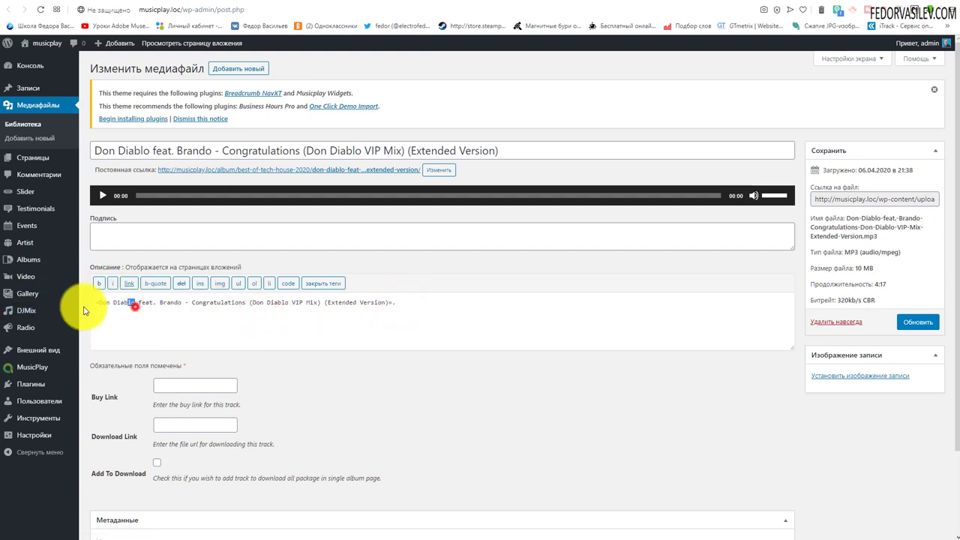
{"action": "left_click", "coordinate": [99, 284]}
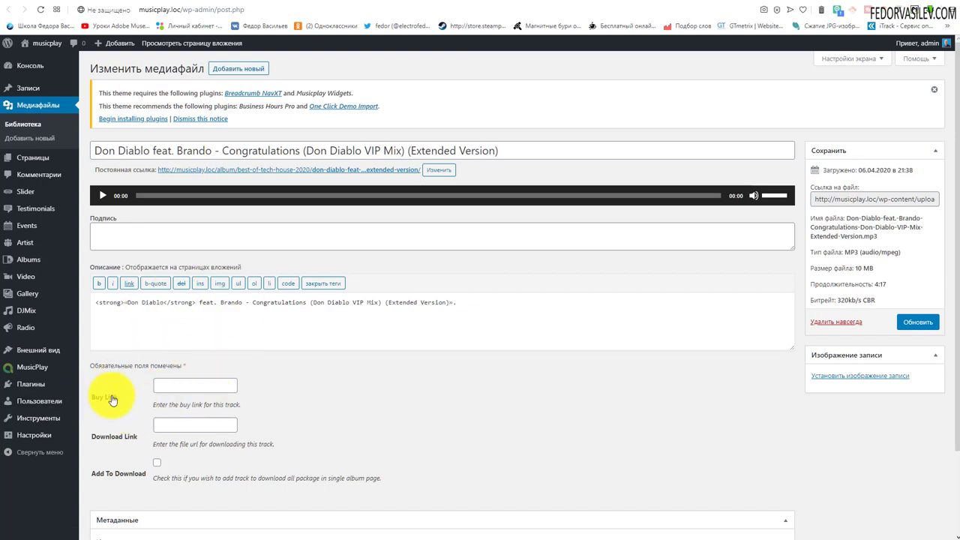
Copy the address of the open SoundCloud profile page and set it as the track's Buy Link
{"action": "left_click", "coordinate": [174, 386]}
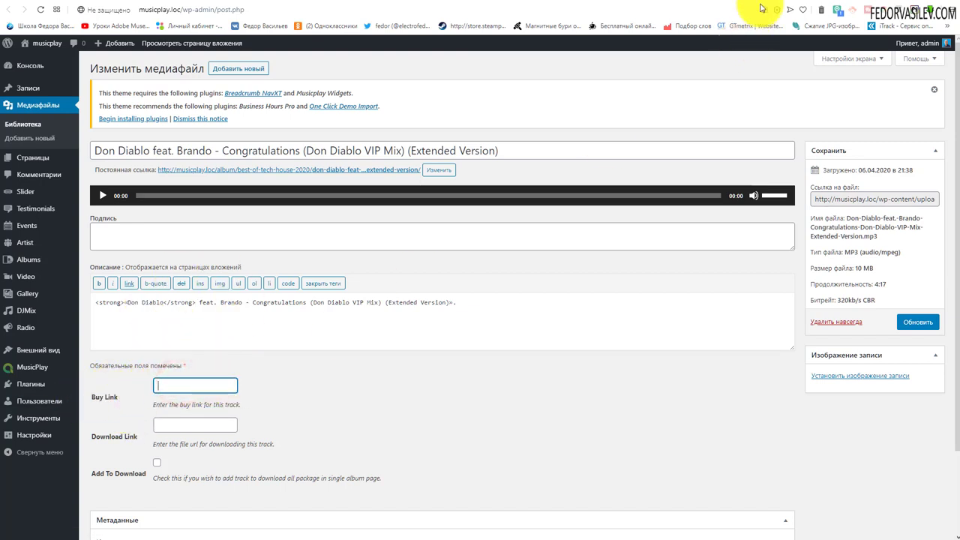
{"action": "left_click", "coordinate": [810, 4]}
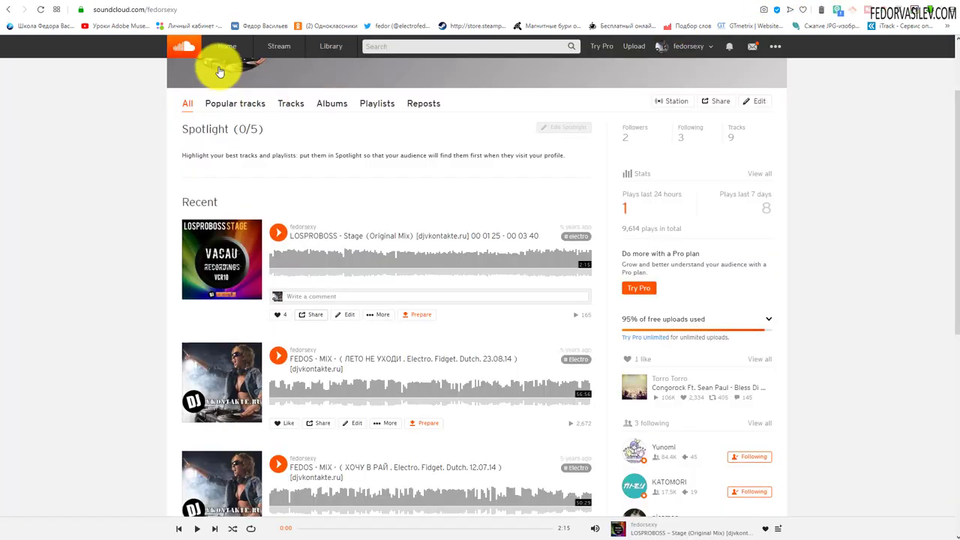
{"action": "left_click", "coordinate": [133, 10]}
{"action": "right_click", "coordinate": [137, 12]}
{"action": "left_click", "coordinate": [150, 48]}
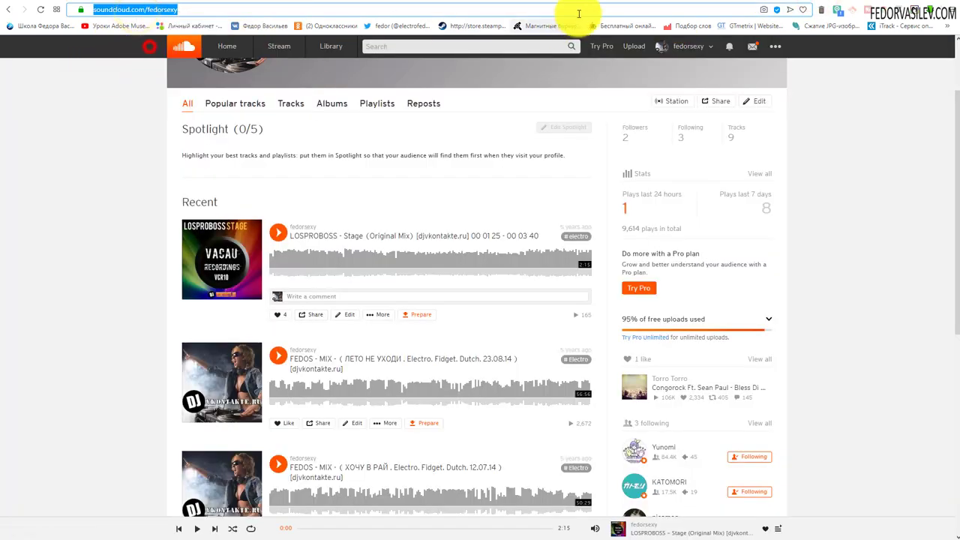
{"action": "left_click", "coordinate": [701, 6]}
{"action": "right_click", "coordinate": [170, 389]}
{"action": "left_click", "coordinate": [202, 456]}
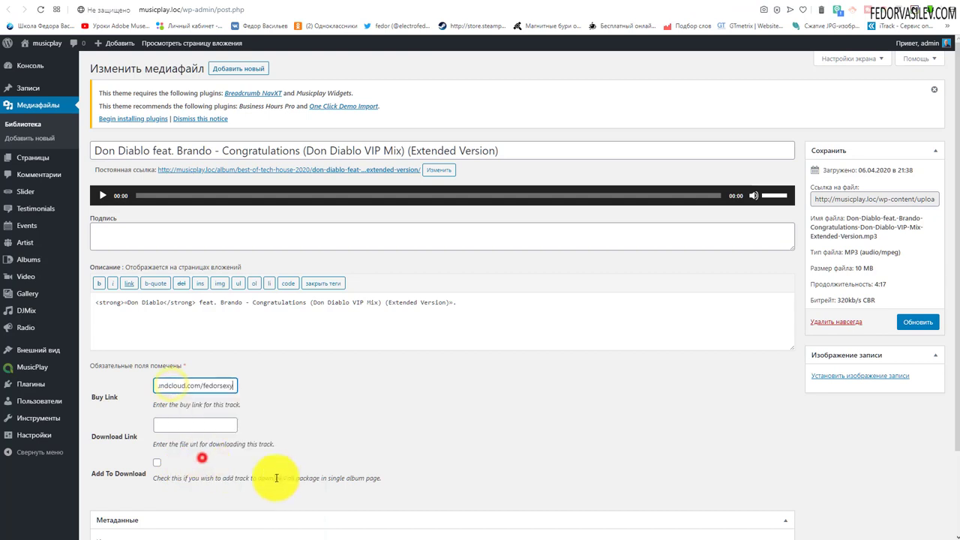
{"action": "left_click", "coordinate": [322, 417]}
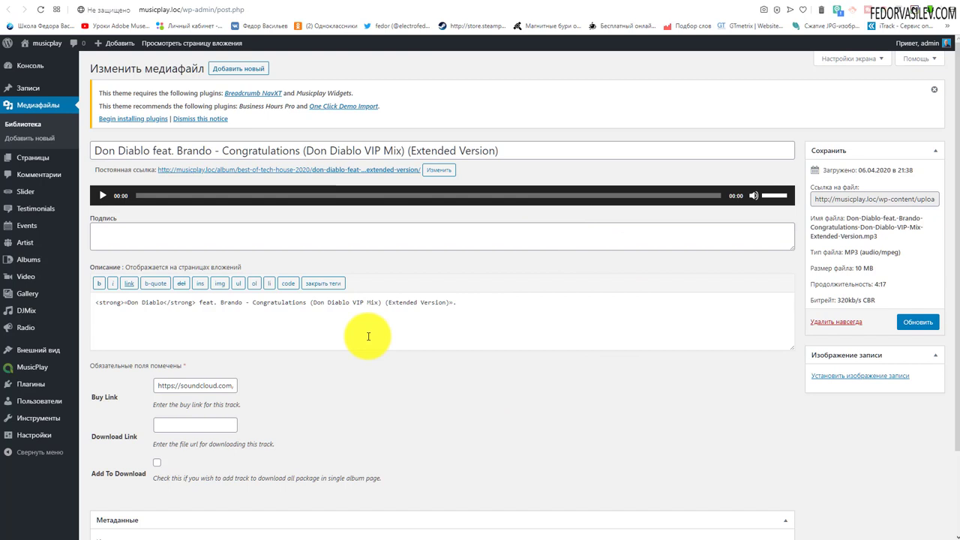
Copy the track's own MP3 file URL and set it as its Download Link
{"action": "scroll", "coordinate": [368, 336], "scroll_direction": "down", "scroll_amount": 1}
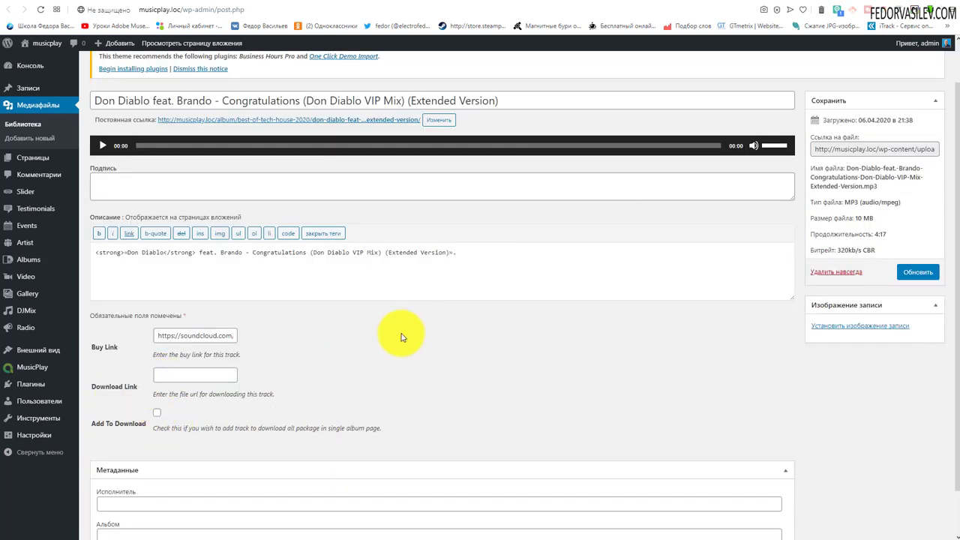
{"action": "scroll", "coordinate": [405, 337], "scroll_direction": "up", "scroll_amount": 1}
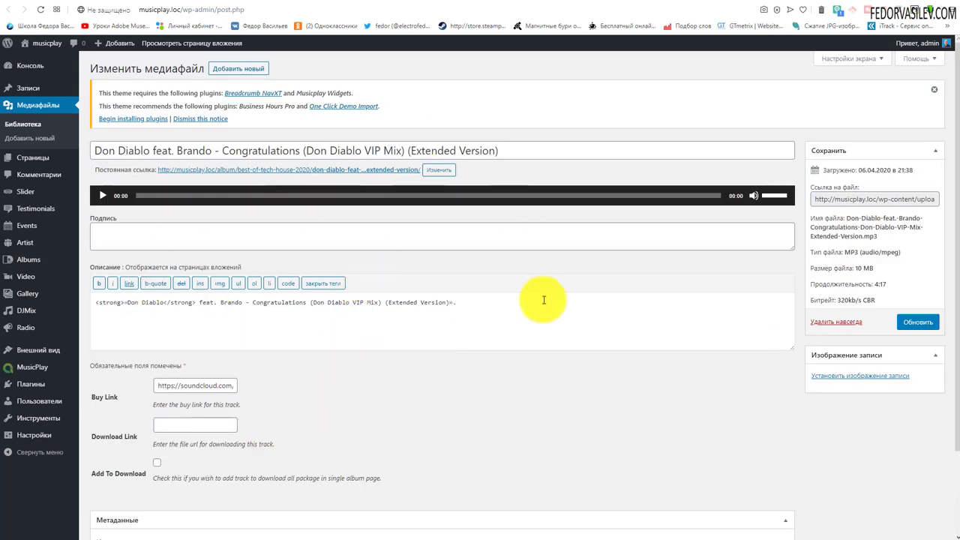
{"action": "left_click", "coordinate": [853, 197]}
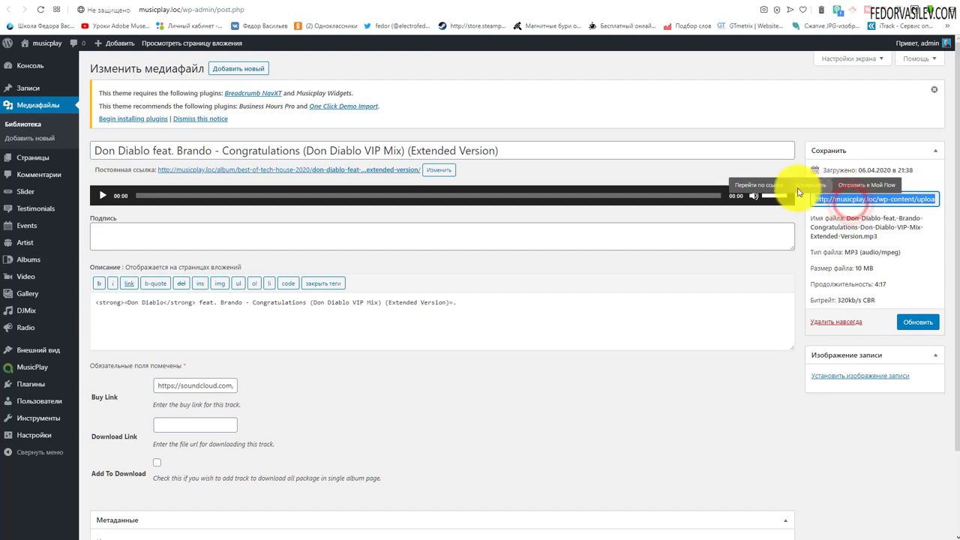
{"action": "left_click", "coordinate": [799, 193]}
{"action": "right_click", "coordinate": [197, 424]}
{"action": "left_click", "coordinate": [229, 498]}
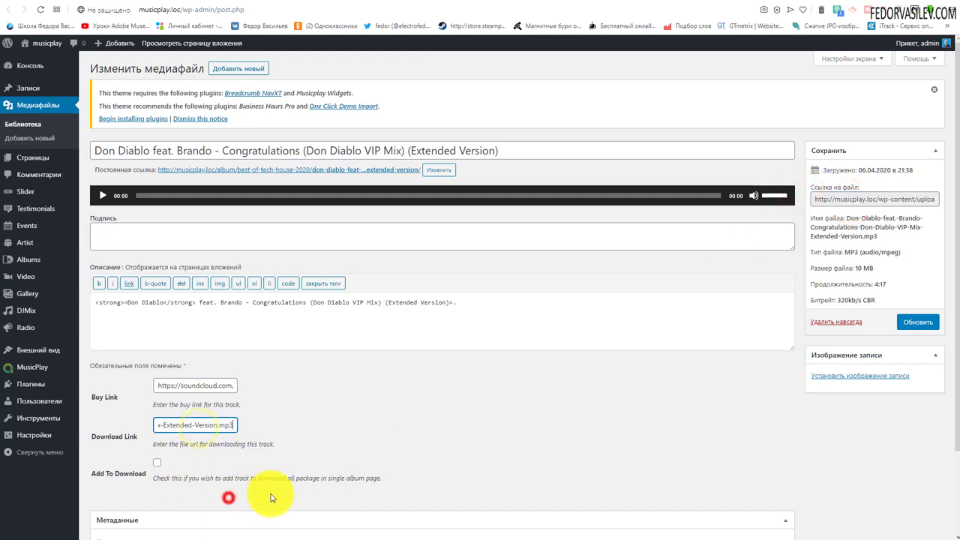
{"action": "left_click", "coordinate": [377, 414]}
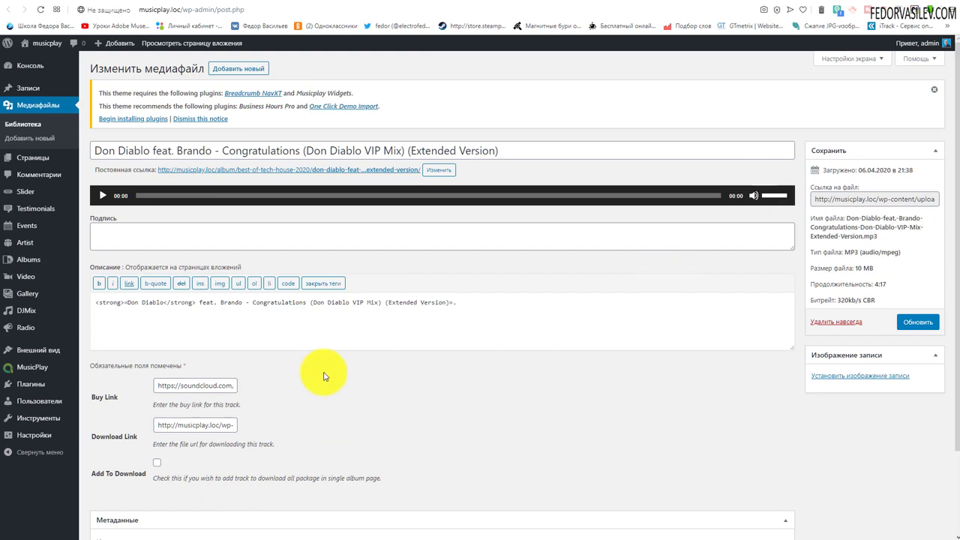
Try the track's Add To Download option by enabling it and clearing it again
{"action": "scroll", "coordinate": [326, 371], "scroll_direction": "down", "scroll_amount": 2}
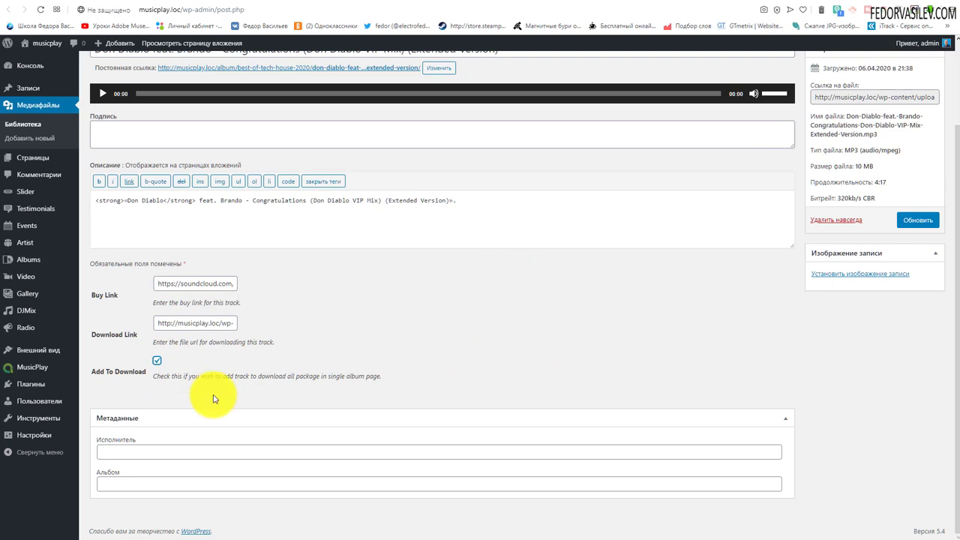
{"action": "left_click", "coordinate": [157, 363]}
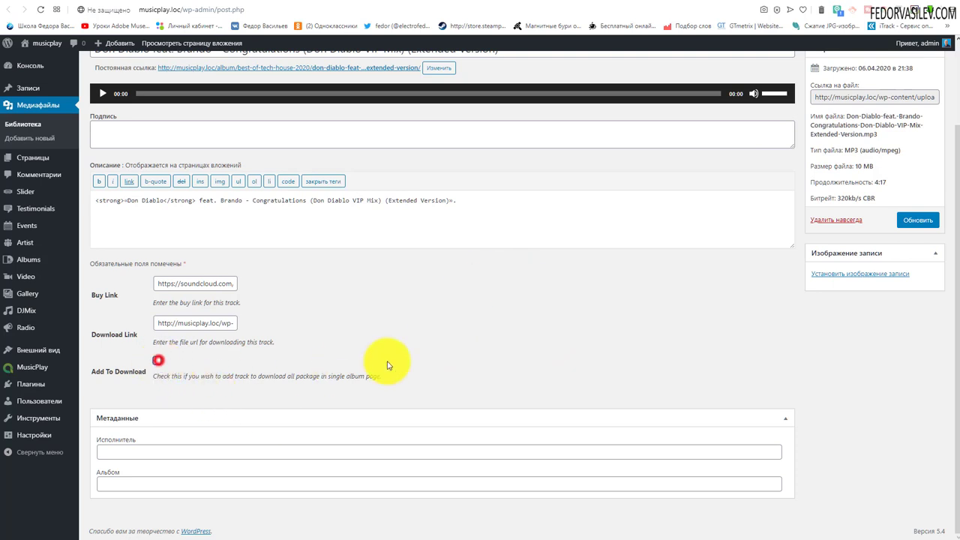
Copy the track's title, Don Diablo feat. Brando - Congratulations (Don Diablo VIP Mix) (Extended Version), into its Исполнитель metadata field
{"action": "left_click", "coordinate": [124, 451]}
{"action": "left_click", "coordinate": [472, 360]}
{"action": "scroll", "coordinate": [225, 313], "scroll_direction": "up", "scroll_amount": 2}
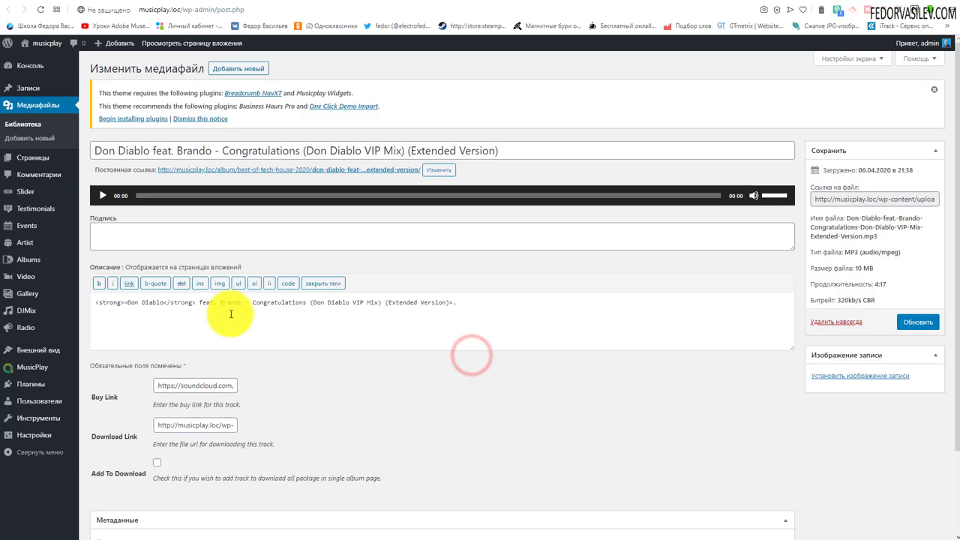
{"action": "scroll", "coordinate": [190, 474], "scroll_direction": "down", "scroll_amount": 2}
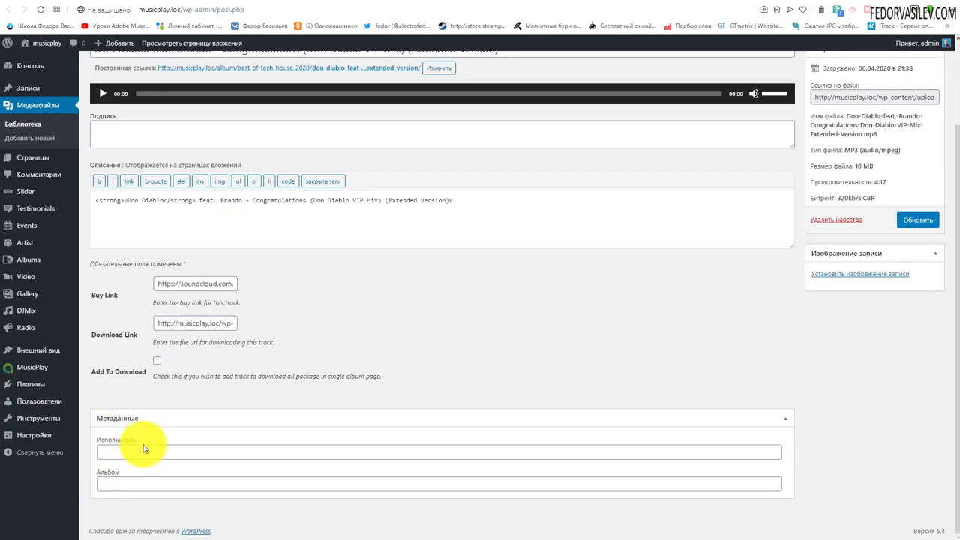
{"action": "scroll", "coordinate": [137, 439], "scroll_direction": "up", "scroll_amount": 2}
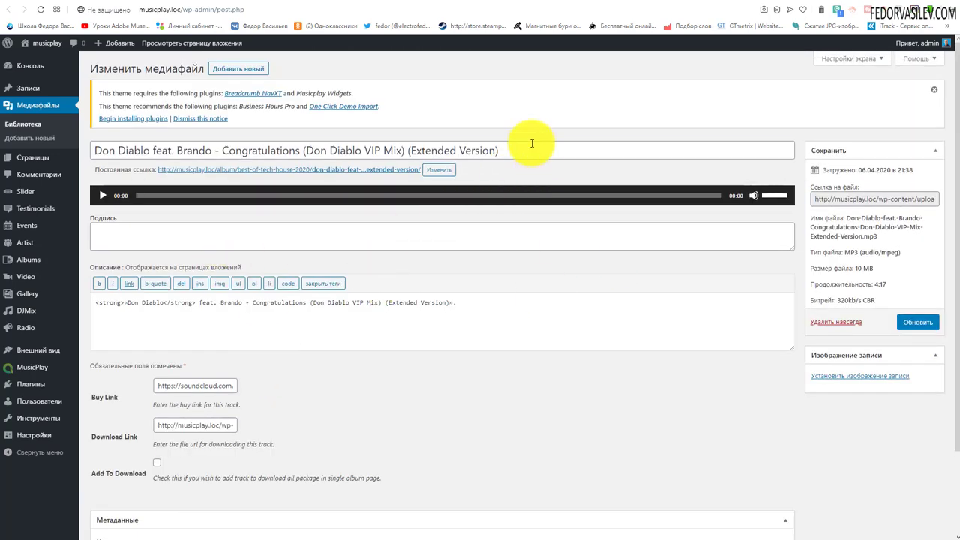
{"action": "left_click_drag", "start_coordinate": [531, 144], "coordinate": [128, 154]}
{"action": "right_click", "coordinate": [139, 149]}
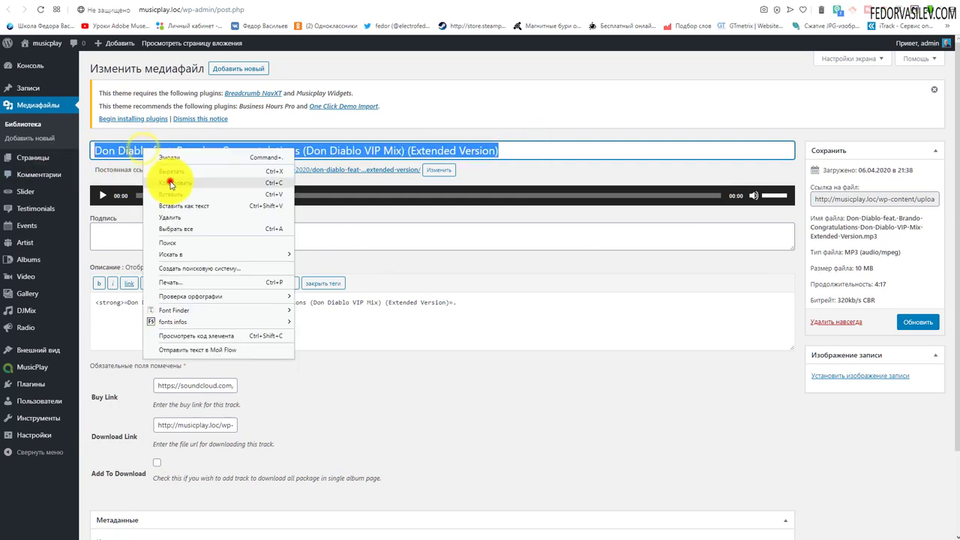
{"action": "left_click", "coordinate": [171, 182]}
{"action": "scroll", "coordinate": [338, 387], "scroll_direction": "down", "scroll_amount": 2}
{"action": "left_click", "coordinate": [124, 453]}
{"action": "right_click", "coordinate": [124, 453]}
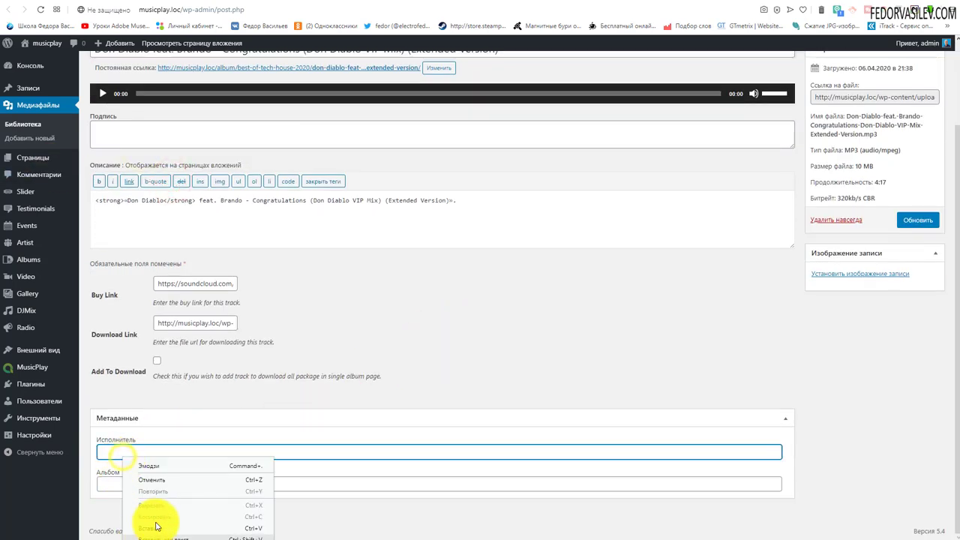
{"action": "left_click", "coordinate": [159, 529]}
Set the track's Альбом metadata to альбом and update the media file
{"action": "left_click", "coordinate": [117, 482]}
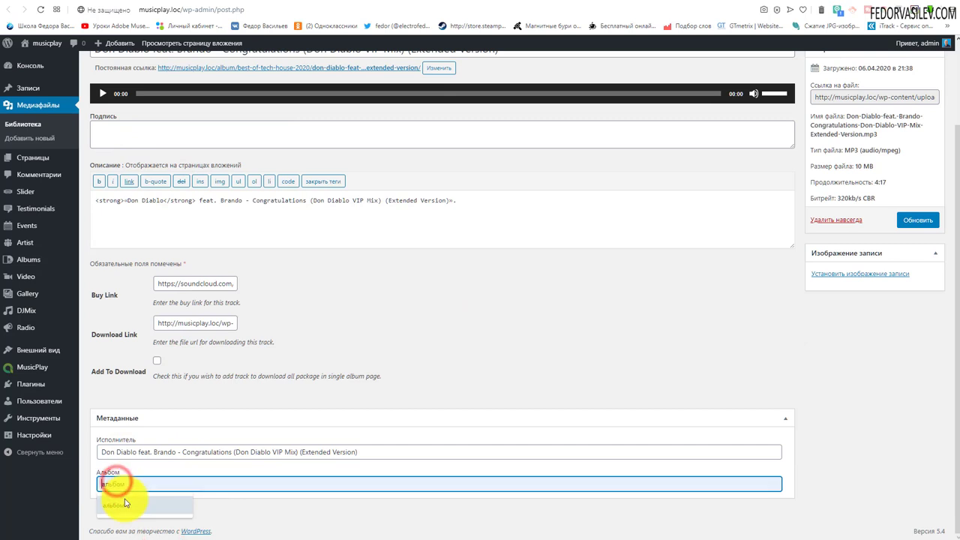
{"action": "left_click", "coordinate": [123, 501]}
{"action": "scroll", "coordinate": [268, 482], "scroll_direction": "up", "scroll_amount": 2}
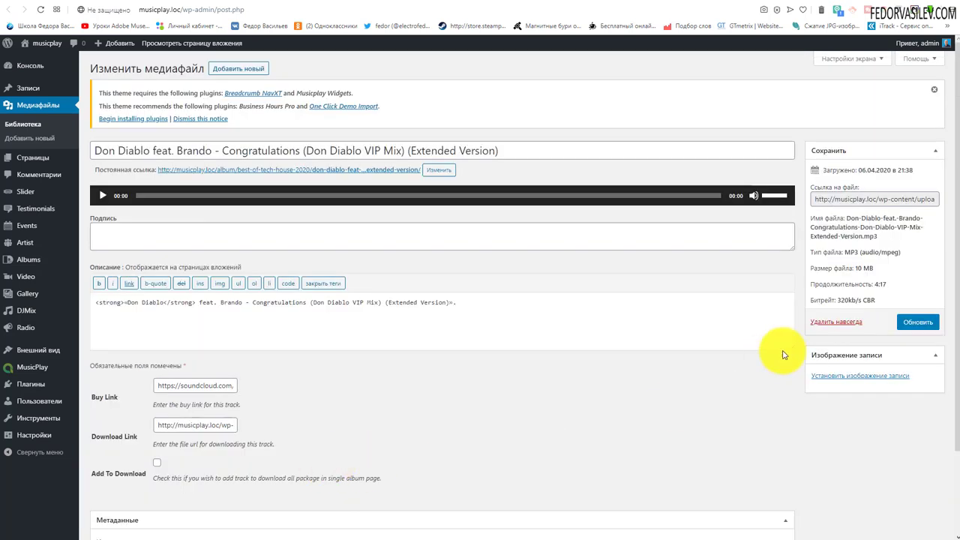
{"action": "left_click", "coordinate": [914, 324]}
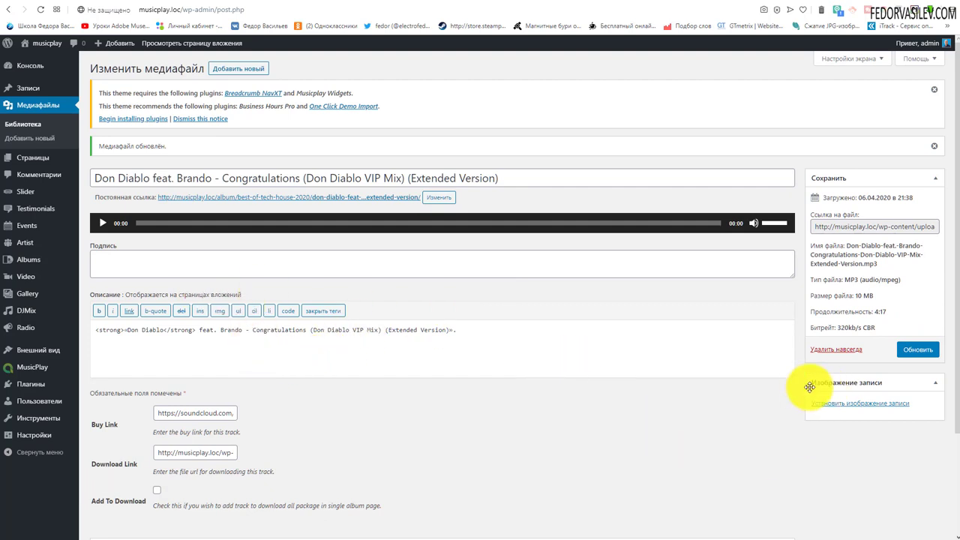
Leave the track's featured image unset, return to the Best of Tech House (2020) album editor and update the album
{"action": "left_click", "coordinate": [843, 404]}
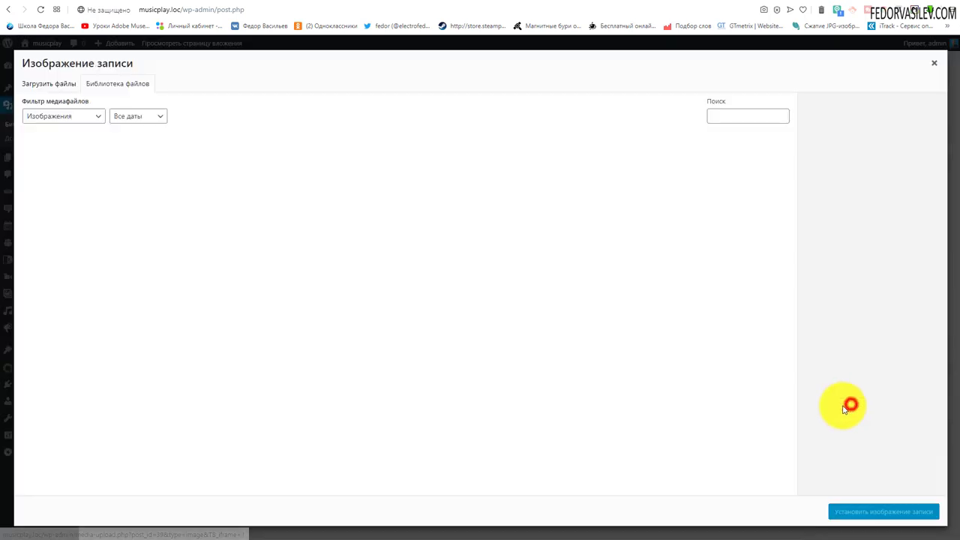
{"action": "left_click", "coordinate": [934, 63]}
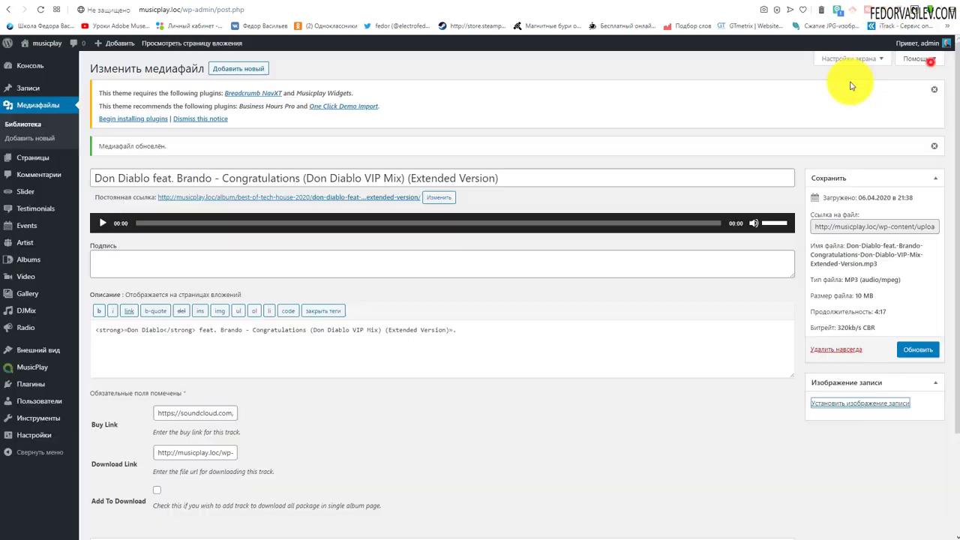
{"action": "left_click", "coordinate": [739, 5]}
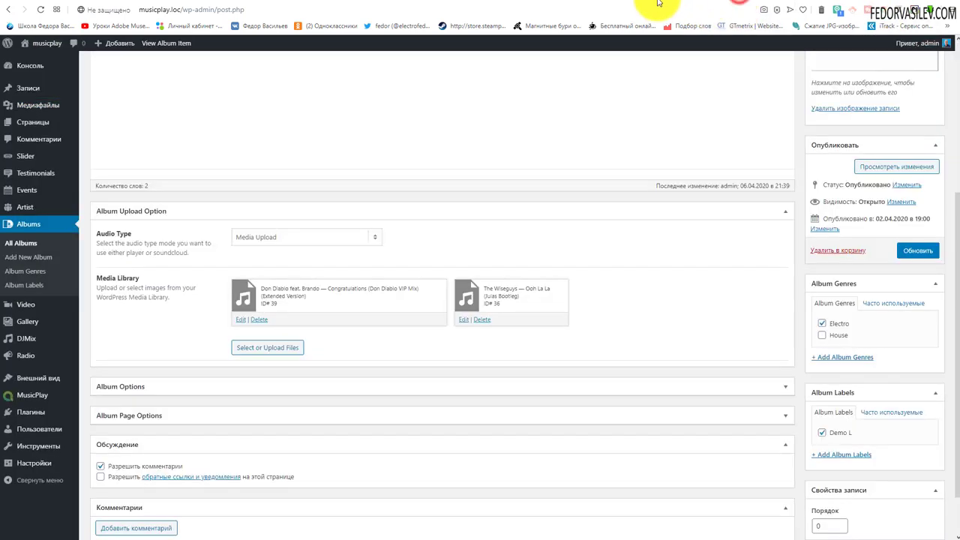
{"action": "left_click", "coordinate": [911, 249]}
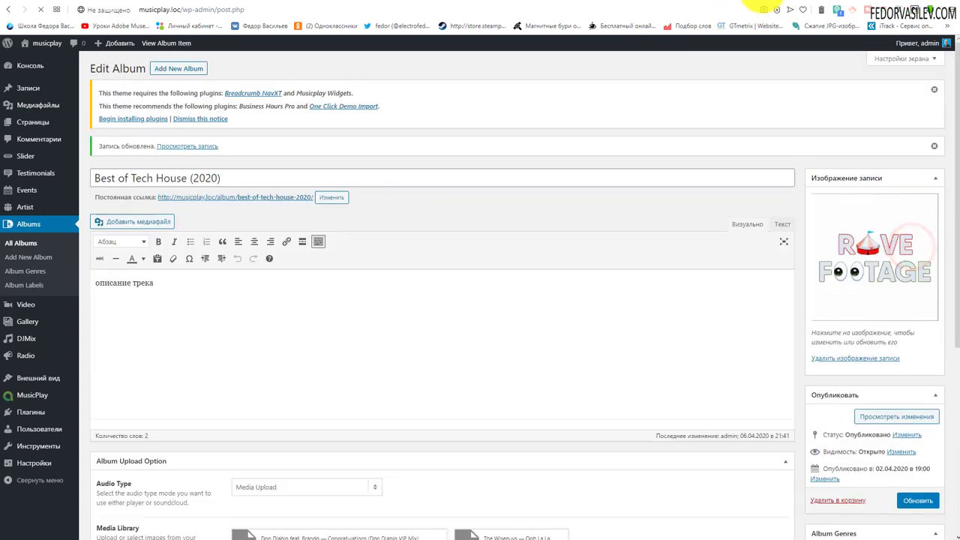
Test the Don Diablo track's buy and download links on the public album page, cancelling the file save
{"action": "left_click", "coordinate": [762, 4]}
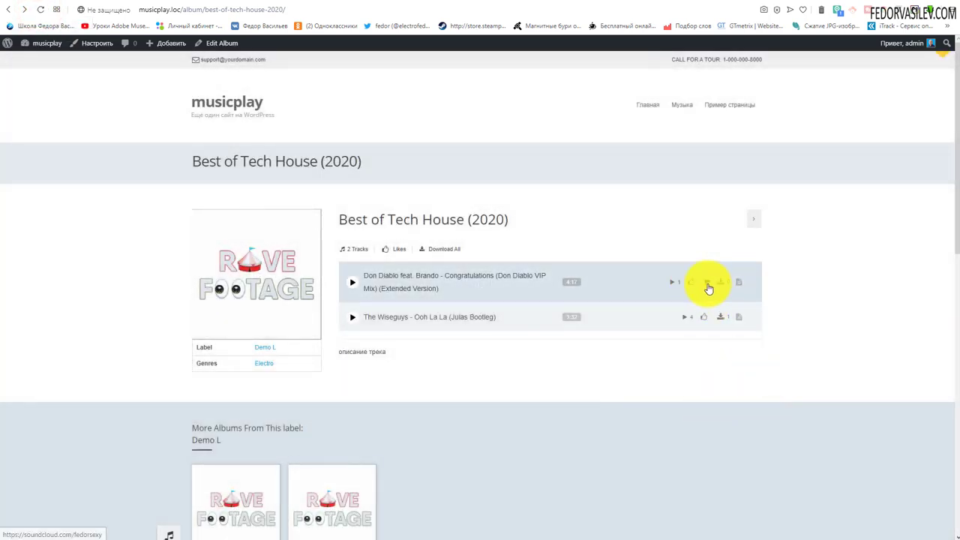
{"action": "left_click", "coordinate": [708, 284]}
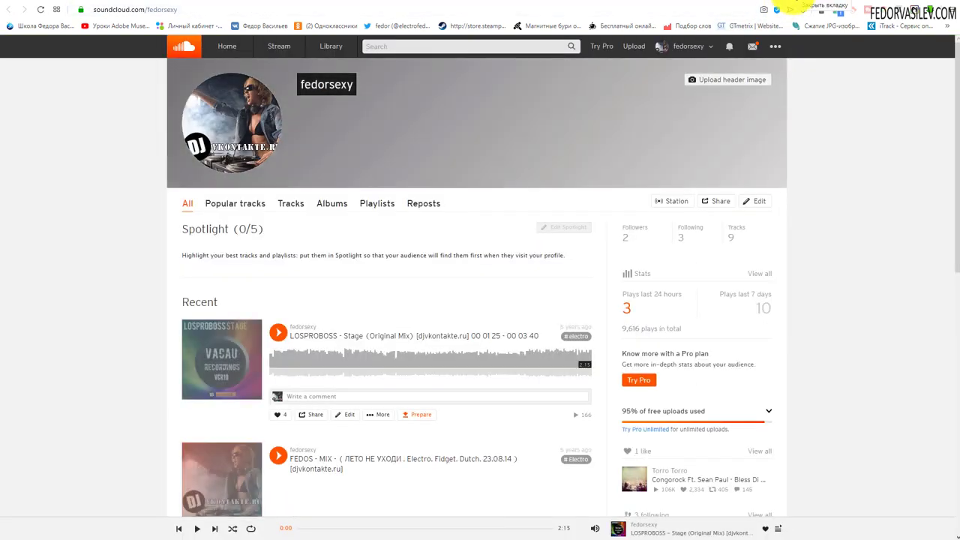
{"action": "left_click", "coordinate": [793, 9]}
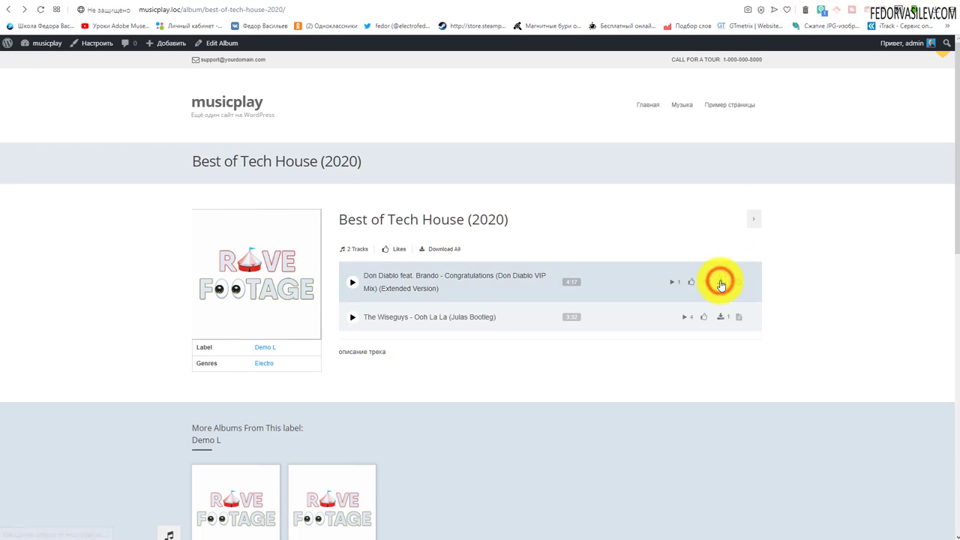
{"action": "left_click", "coordinate": [719, 284]}
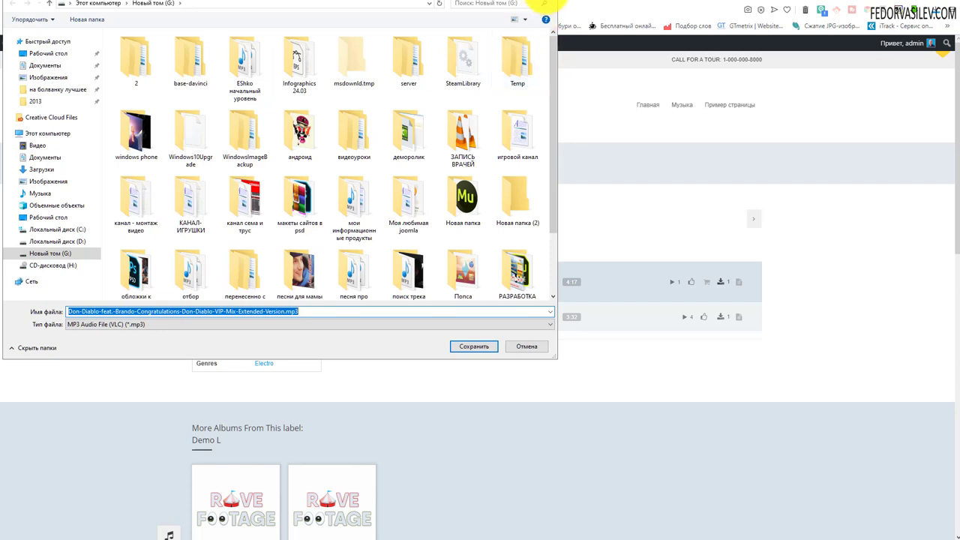
{"action": "left_click", "coordinate": [546, 2]}
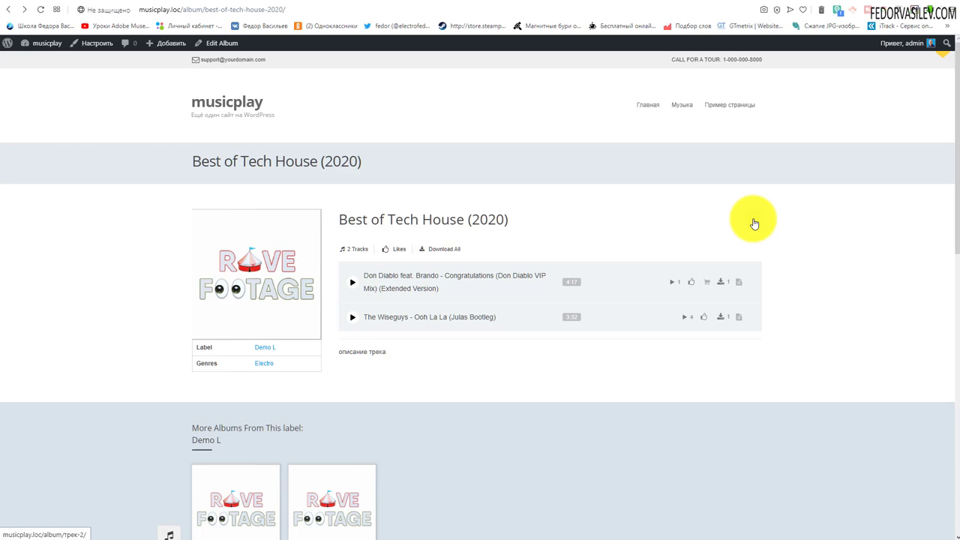
Open the Best of Tech House (2020) album from the site's Electro genre page and like both of its tracks
{"action": "mouse_move", "coordinate": [684, 110]}
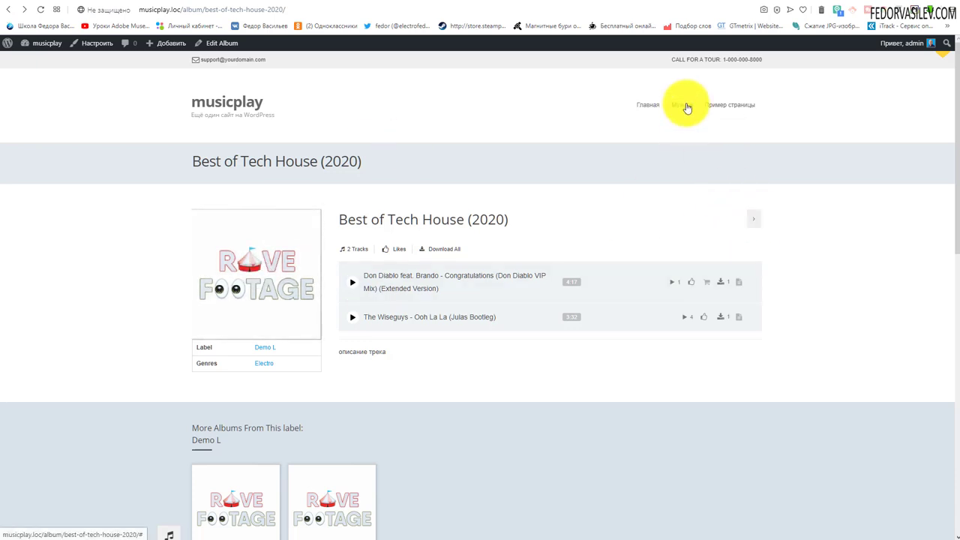
{"action": "left_click", "coordinate": [684, 131]}
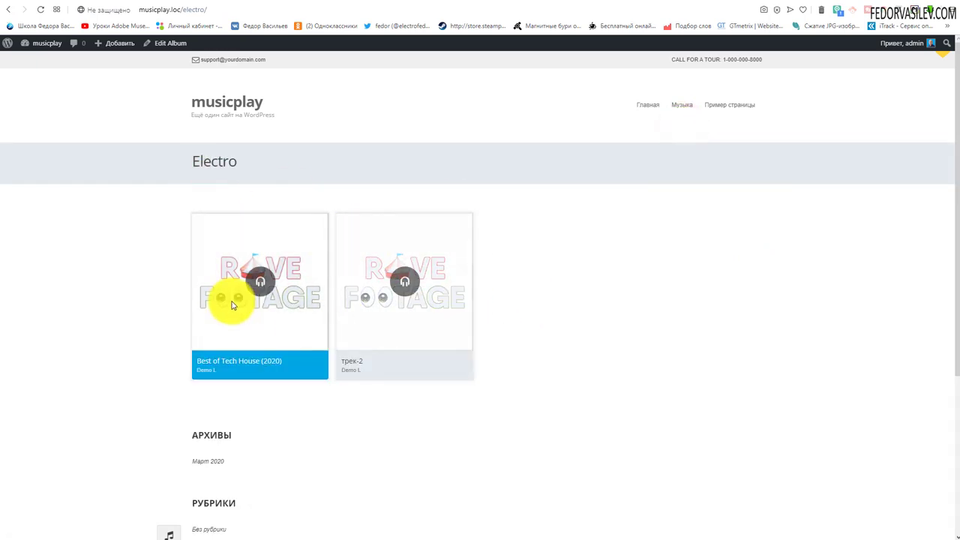
{"action": "left_click", "coordinate": [258, 287]}
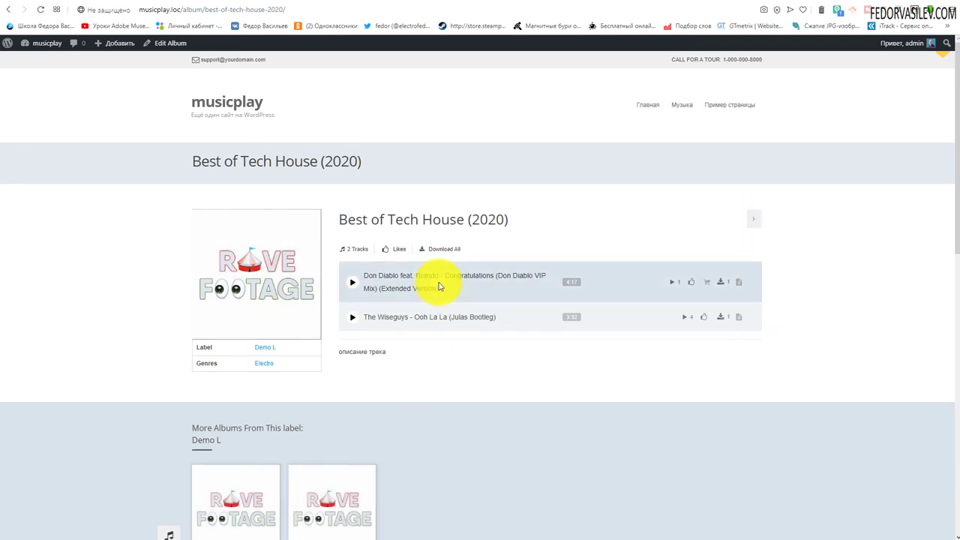
{"action": "left_click", "coordinate": [691, 288]}
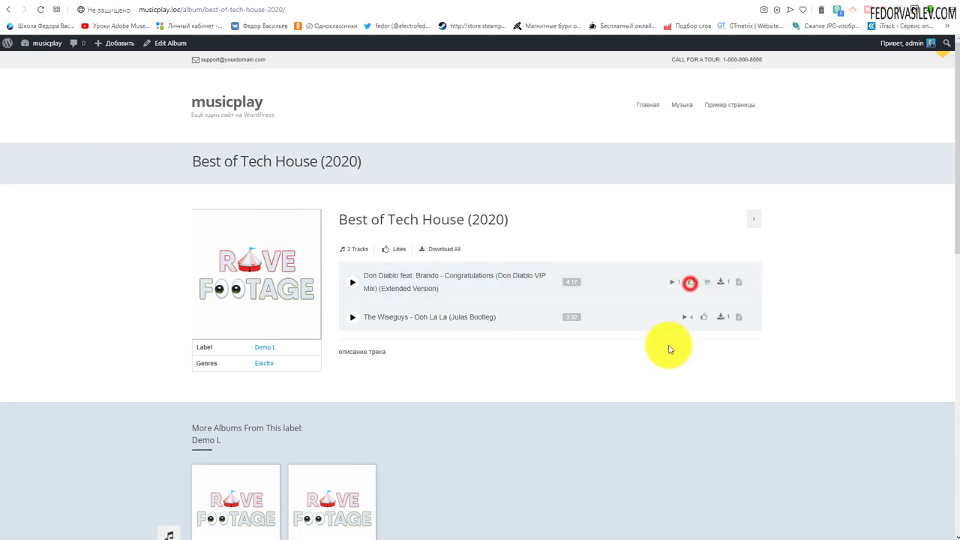
{"action": "left_click", "coordinate": [688, 284]}
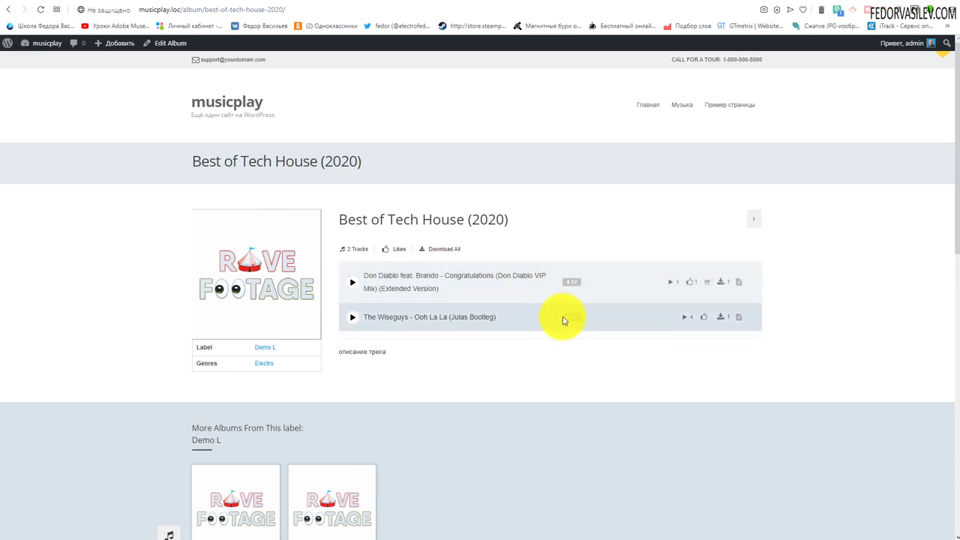
{"action": "left_click", "coordinate": [702, 321]}
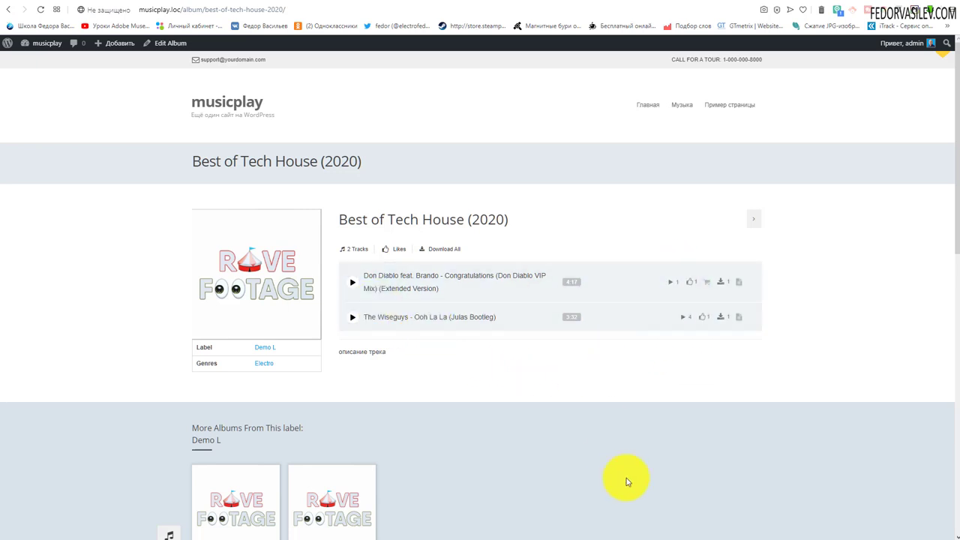
Examine the album page's track count, label and genre details, and the related albums listed below
{"action": "triple_click", "coordinate": [354, 248]}
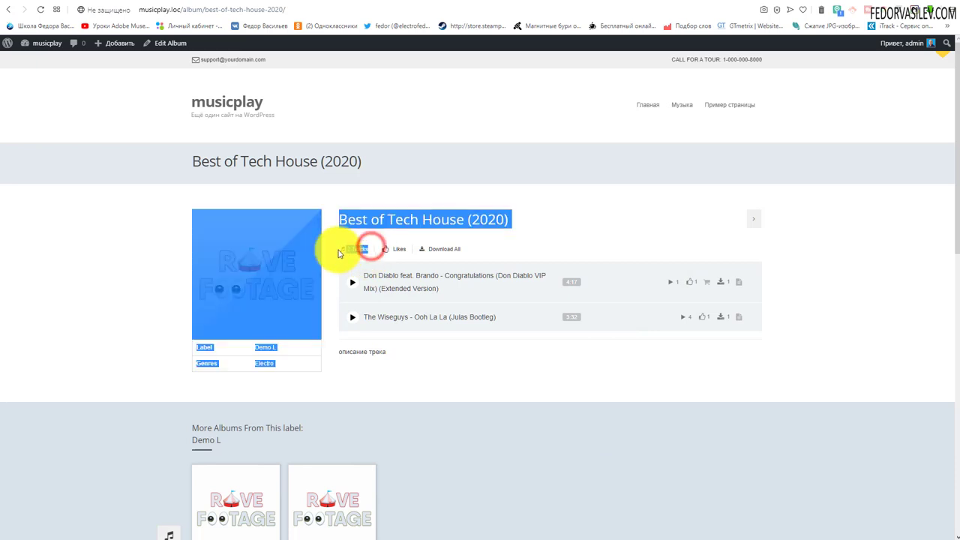
{"action": "left_click", "coordinate": [347, 252]}
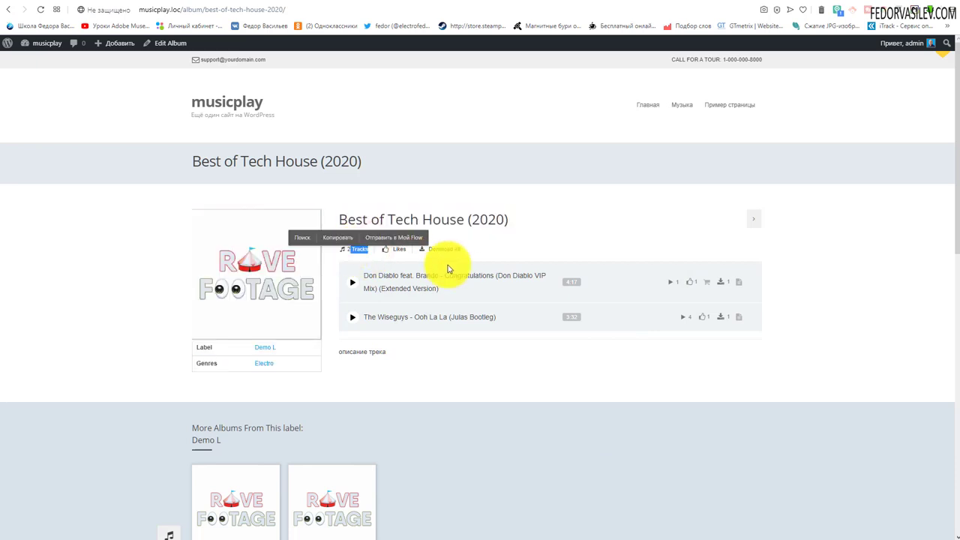
{"action": "left_click", "coordinate": [598, 231]}
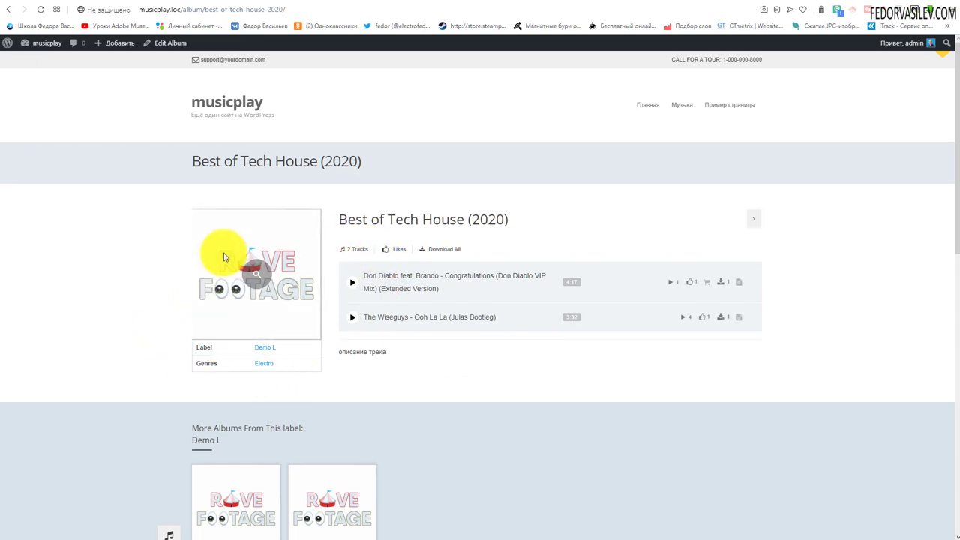
{"action": "scroll", "coordinate": [572, 246], "scroll_direction": "down", "scroll_amount": 8}
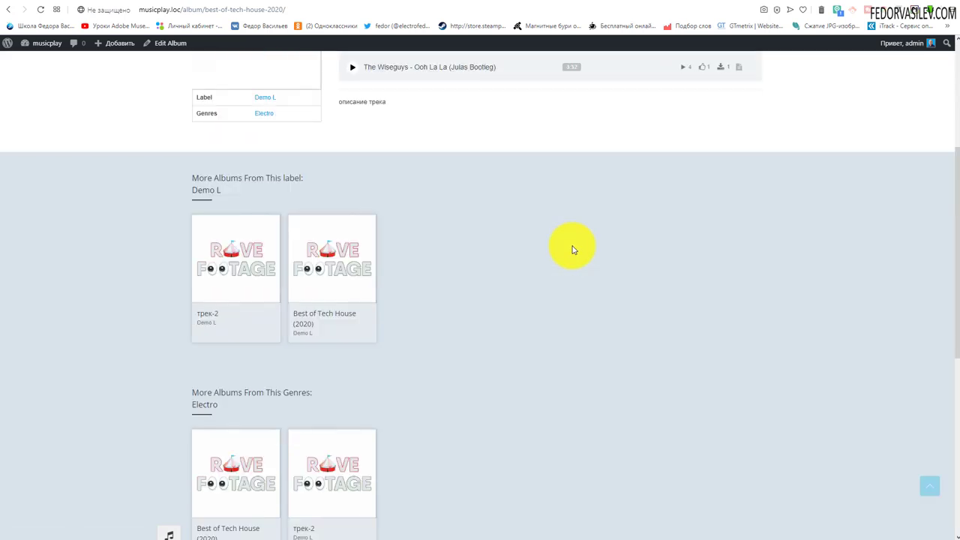
{"action": "scroll", "coordinate": [570, 248], "scroll_direction": "up", "scroll_amount": 8}
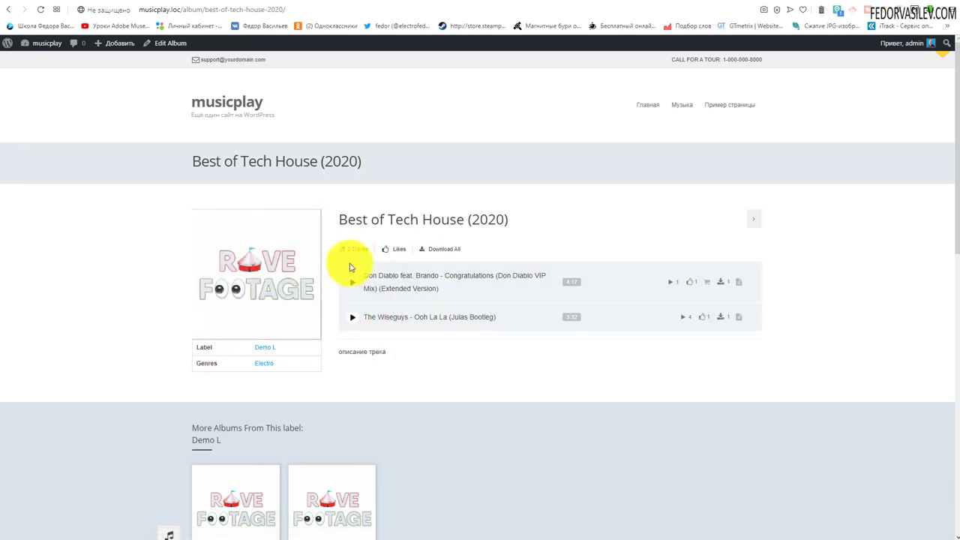
{"action": "left_click_drag", "start_coordinate": [367, 248], "coordinate": [351, 250]}
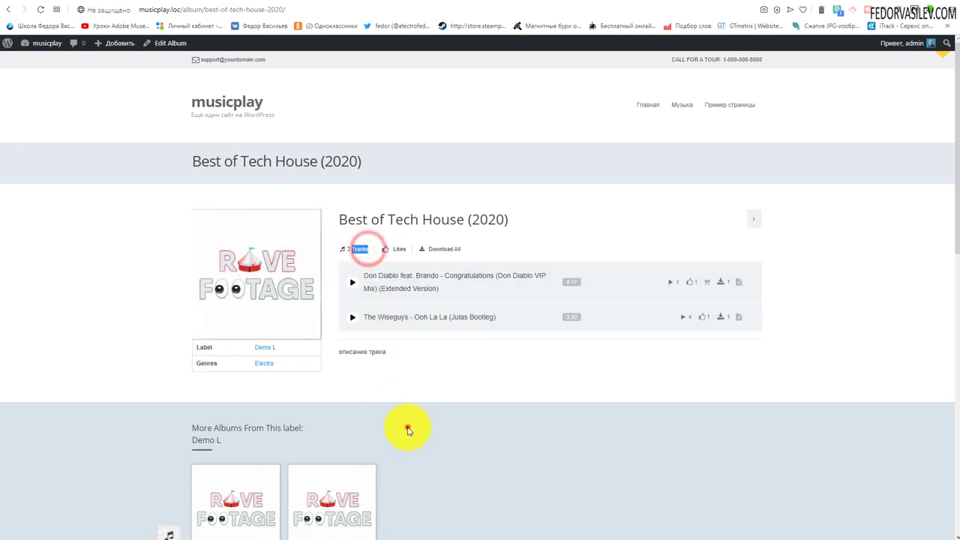
{"action": "left_click", "coordinate": [203, 347]}
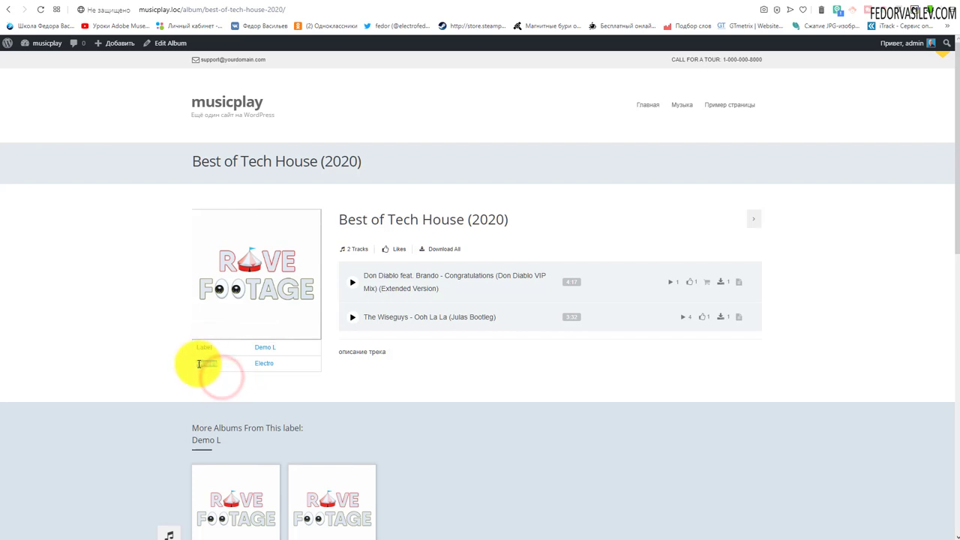
{"action": "left_click", "coordinate": [218, 379]}
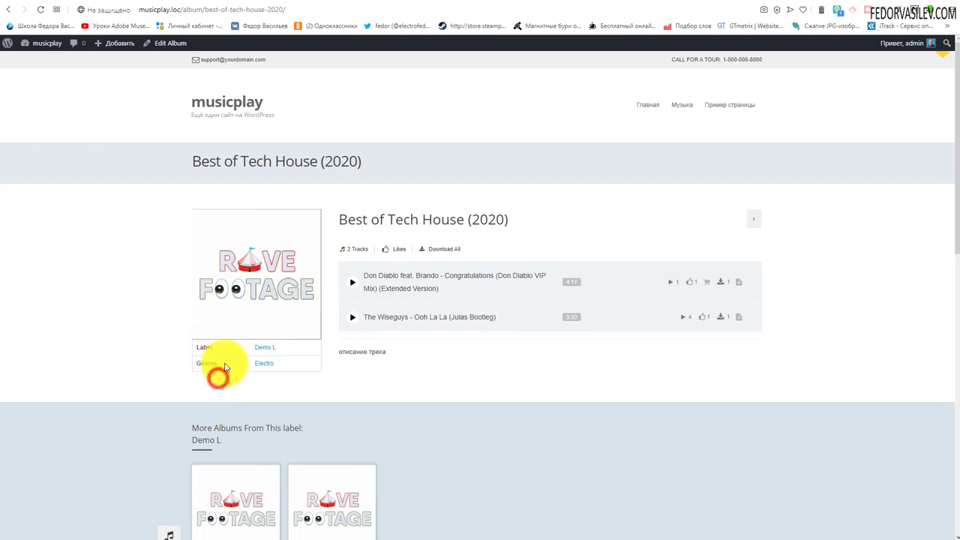
{"action": "left_click", "coordinate": [212, 384]}
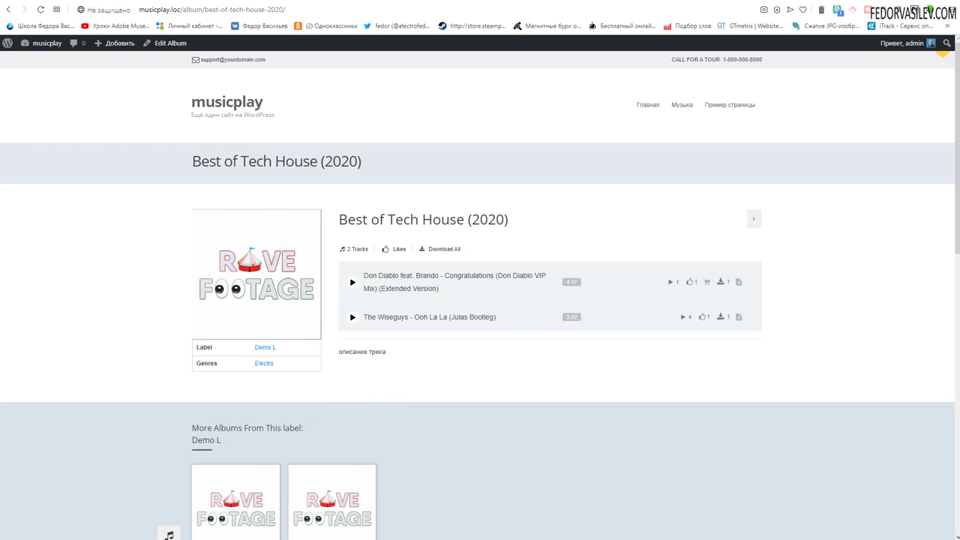
Return to the album editor and review the Audio Type choices, keeping Media Upload
{"action": "key", "text": "alt+Left"}
{"action": "scroll", "coordinate": [358, 338], "scroll_direction": "down", "scroll_amount": 3}
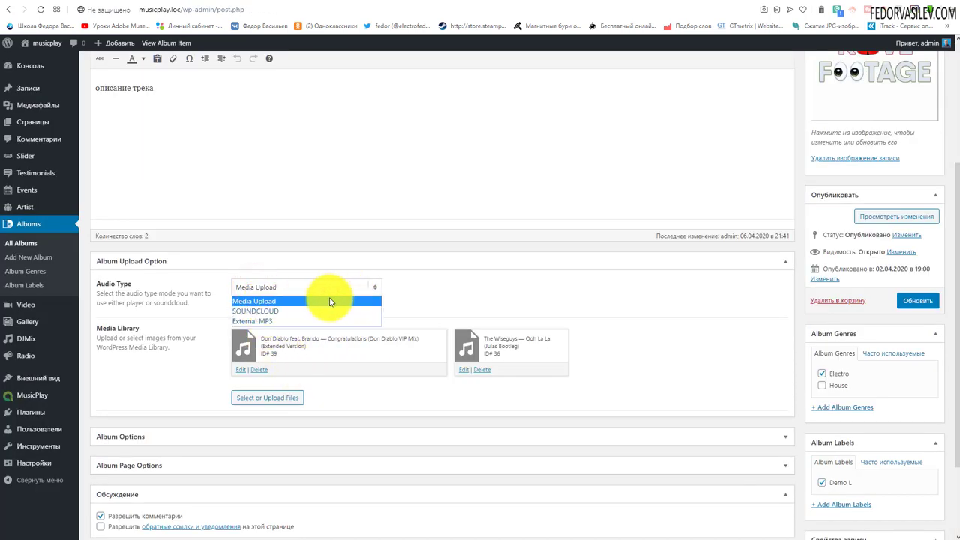
{"action": "left_click", "coordinate": [428, 285]}
{"action": "left_click", "coordinate": [271, 285]}
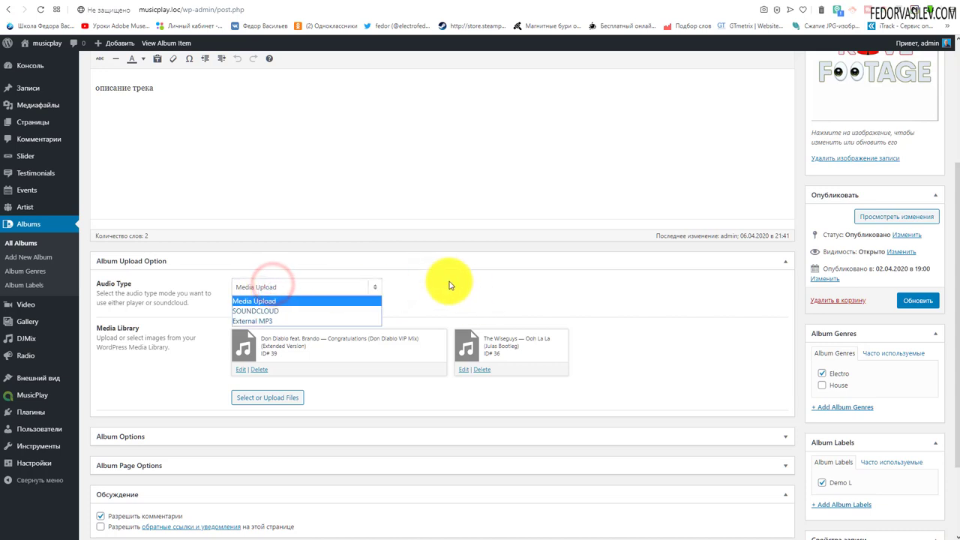
{"action": "left_click", "coordinate": [443, 282]}
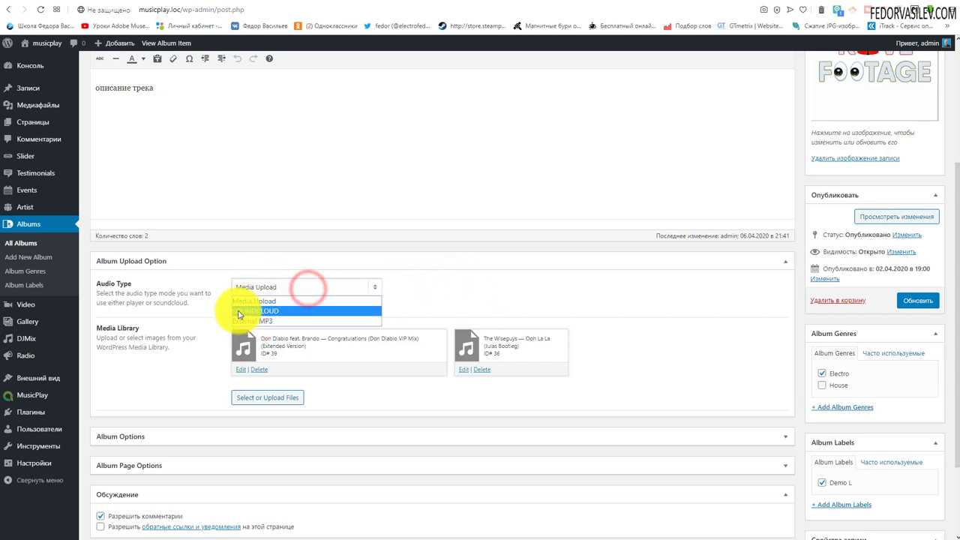
{"action": "left_click", "coordinate": [443, 294]}
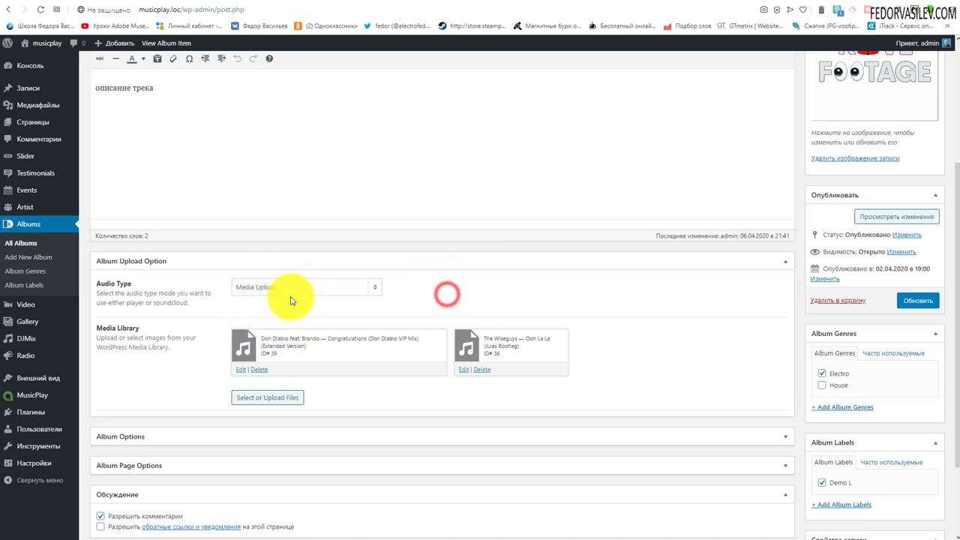
Examine the settings in the album's Album Options and Album Page Options sections
{"action": "scroll", "coordinate": [291, 295], "scroll_direction": "down", "scroll_amount": 3}
{"action": "left_click", "coordinate": [111, 328]}
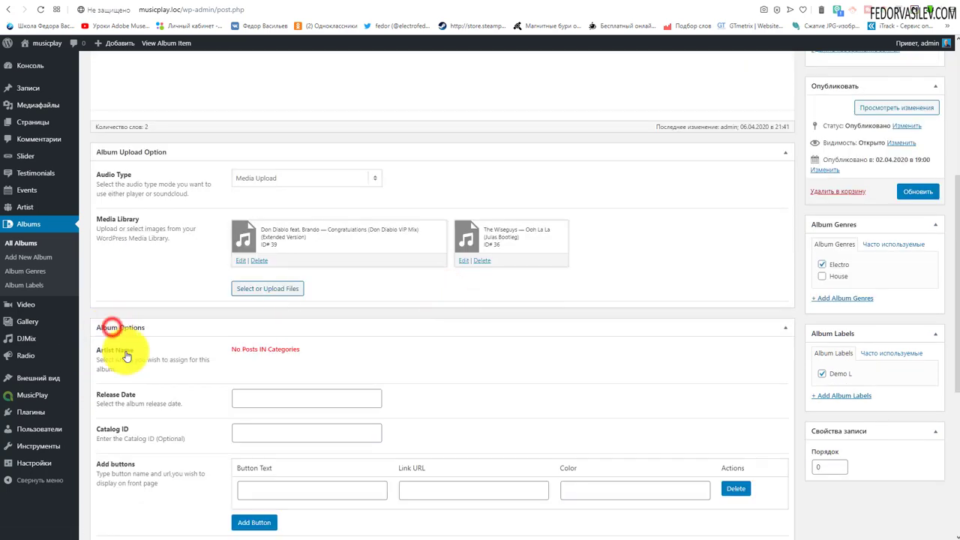
{"action": "scroll", "coordinate": [111, 330], "scroll_direction": "down", "scroll_amount": 4}
{"action": "scroll", "coordinate": [113, 338], "scroll_direction": "up", "scroll_amount": 3}
{"action": "left_click", "coordinate": [141, 228]}
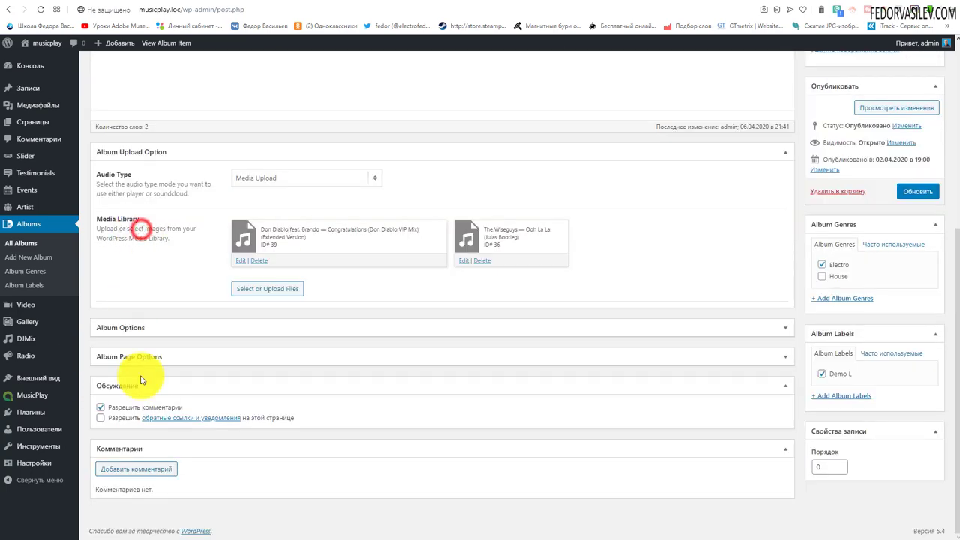
{"action": "left_click", "coordinate": [150, 355]}
{"action": "scroll", "coordinate": [150, 358], "scroll_direction": "down", "scroll_amount": 4}
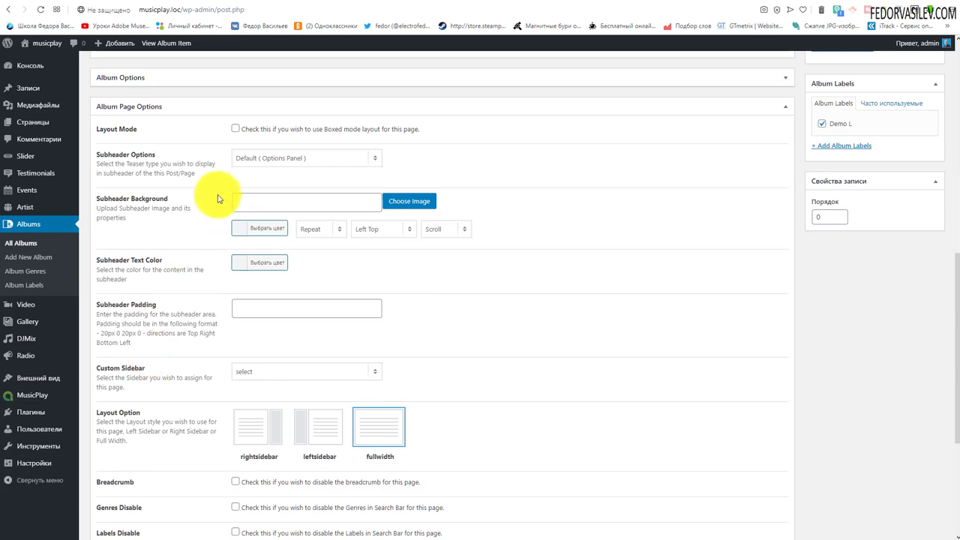
{"action": "scroll", "coordinate": [218, 202], "scroll_direction": "down", "scroll_amount": 3}
{"action": "scroll", "coordinate": [428, 349], "scroll_direction": "up", "scroll_amount": 9}
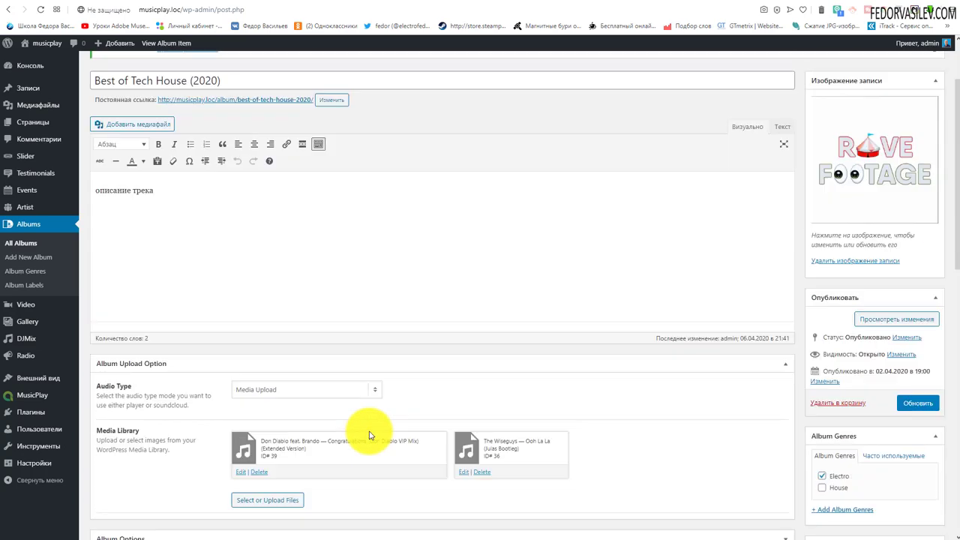